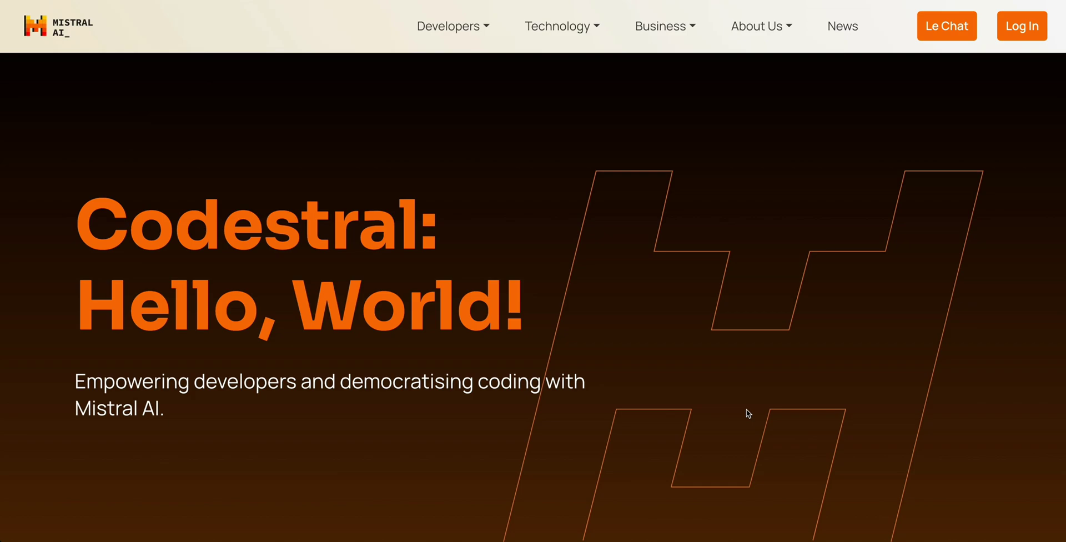
- Read the Codestral intro, highlighting the lines on code writing, the completion endpoint and AI app design
scroll(748, 413, down, 10)
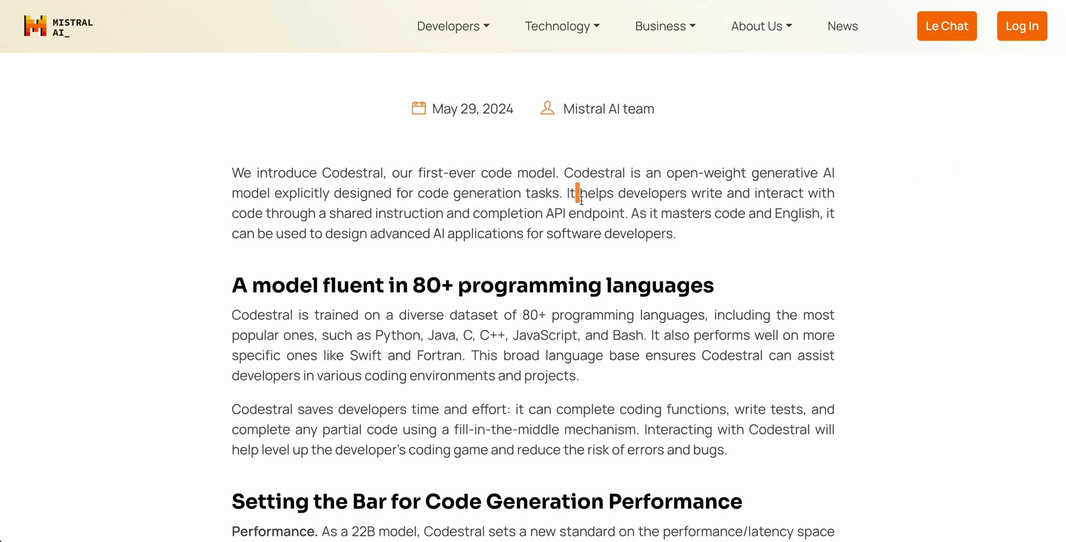
drag(602, 194, 593, 223)
click(605, 249)
drag(473, 214, 600, 215)
click(628, 264)
drag(826, 215, 824, 238)
click(824, 245)
- Continue past the languages and time-saving paragraphs down to the code generation benchmark table
scroll(729, 254, down, 2)
drag(232, 163, 826, 169)
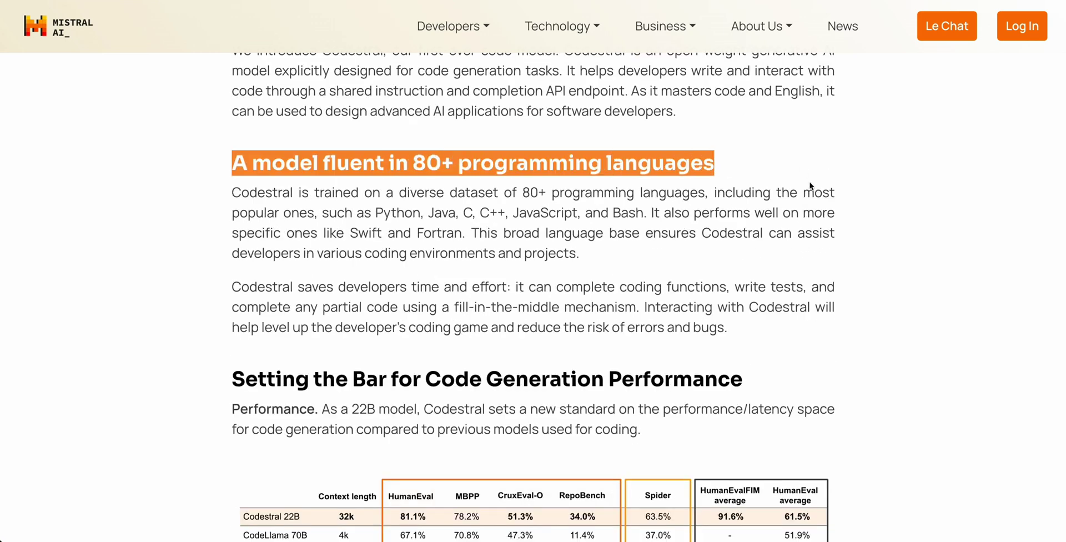
click(725, 227)
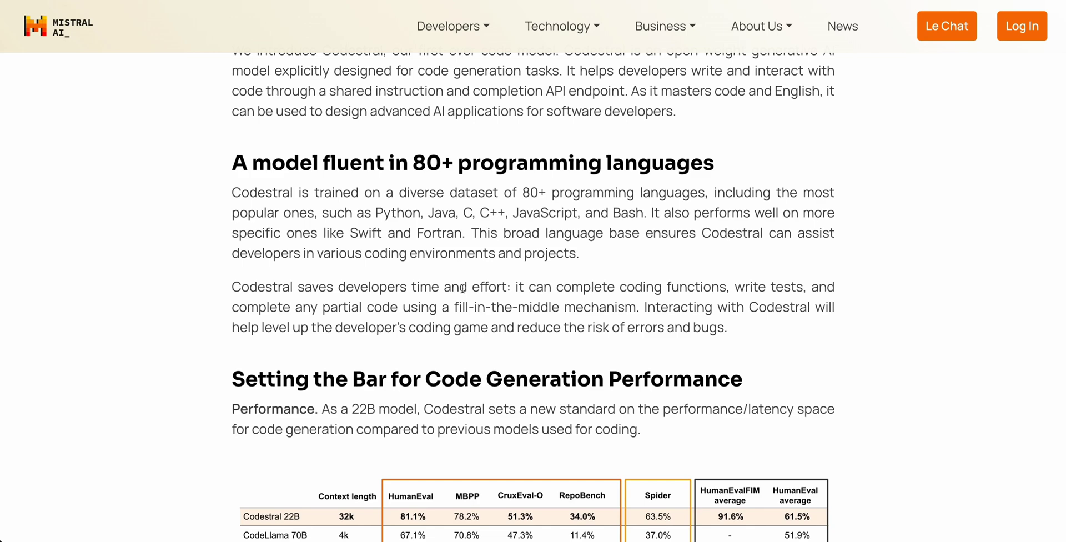
scroll(462, 288, down, 3)
drag(232, 104, 798, 169)
click(793, 167)
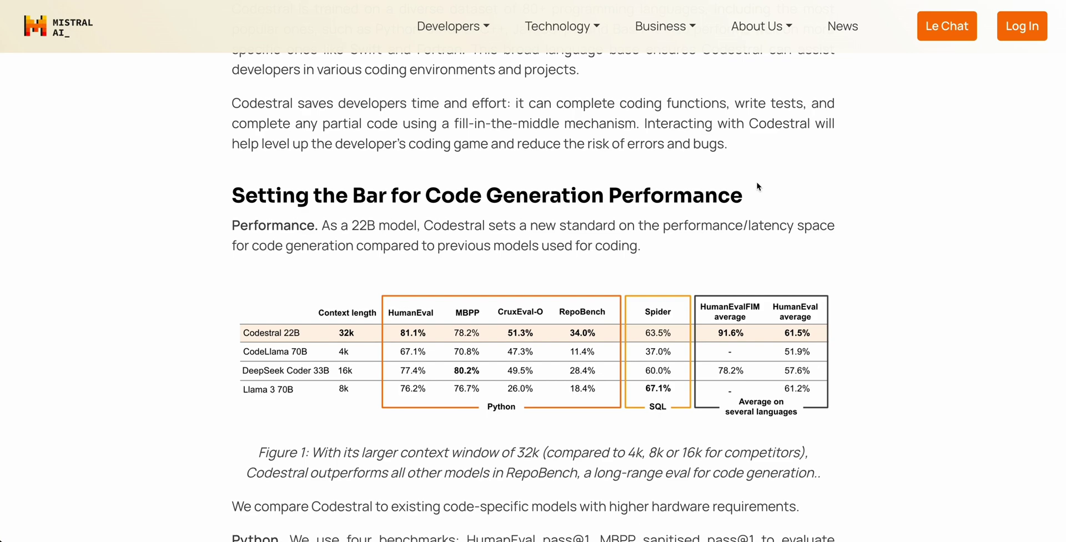
scroll(413, 156, down, 2)
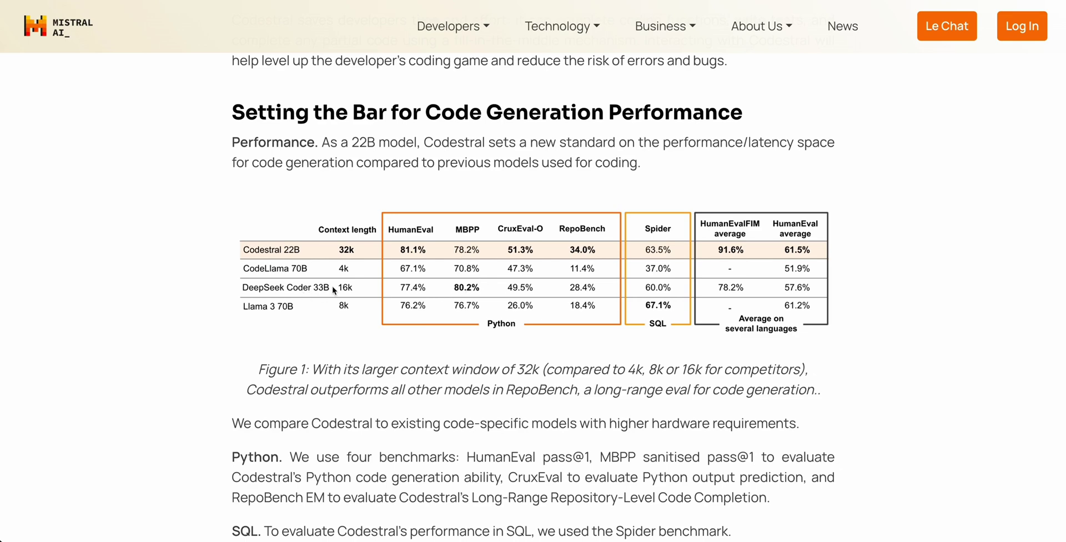
scroll(334, 383, down, 1)
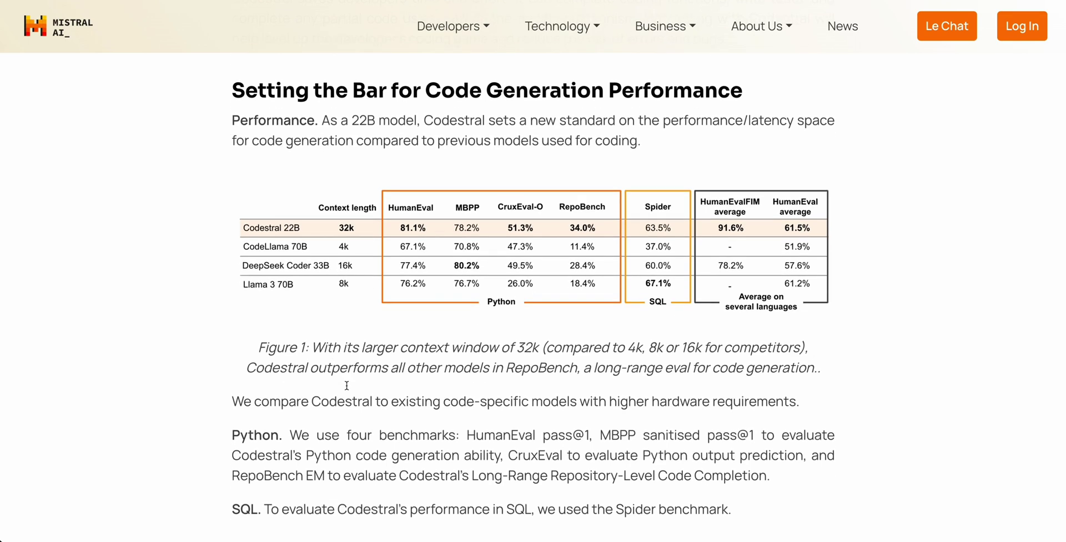
scroll(348, 389, down, 2)
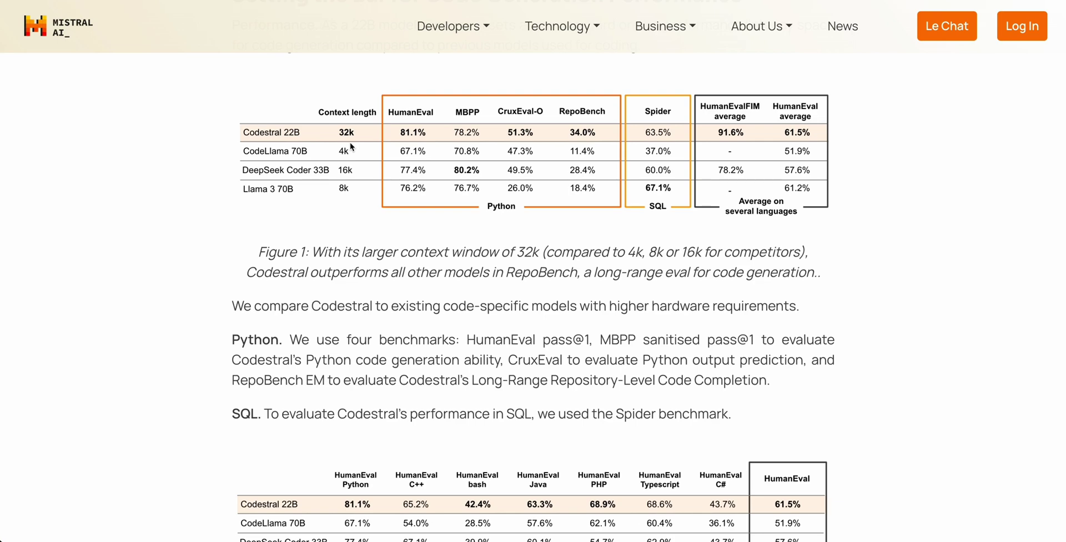
- Scroll past the HumanEval and FIM benchmark tables to the dedicated-endpoint and La Plateforme sections
scroll(350, 143, down, 5)
drag(384, 278, 565, 345)
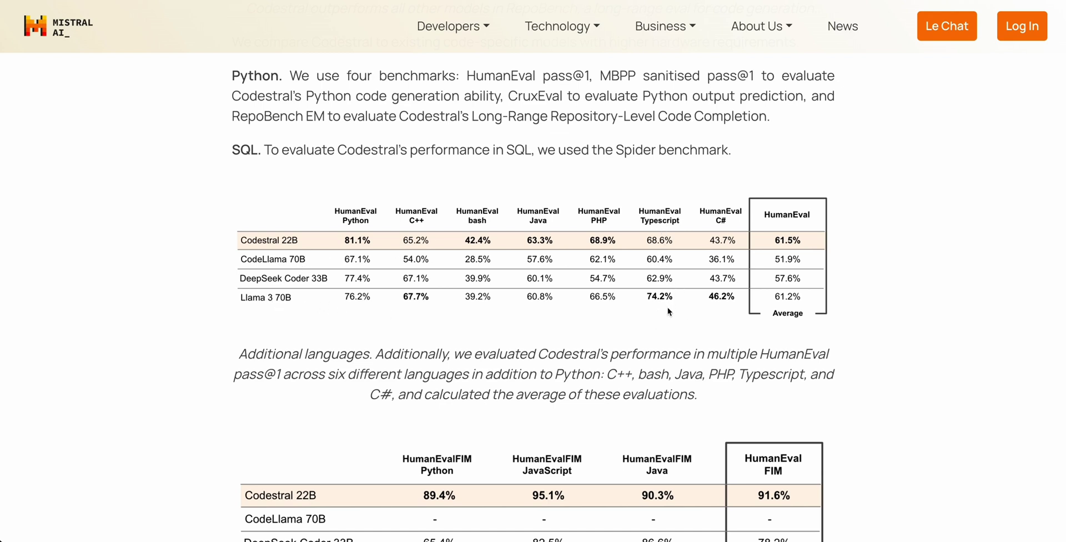
scroll(691, 276, down, 1)
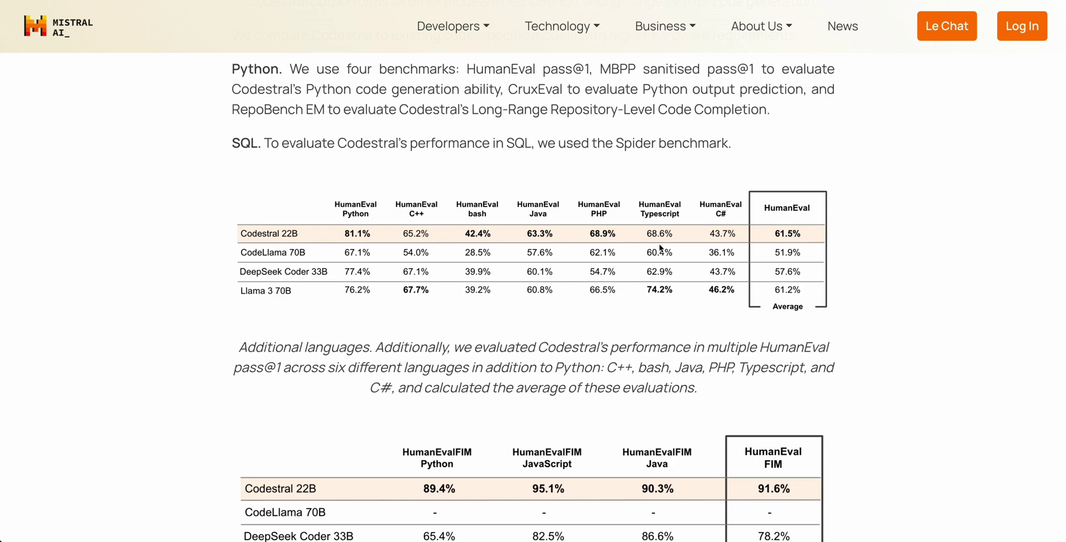
scroll(481, 344, down, 4)
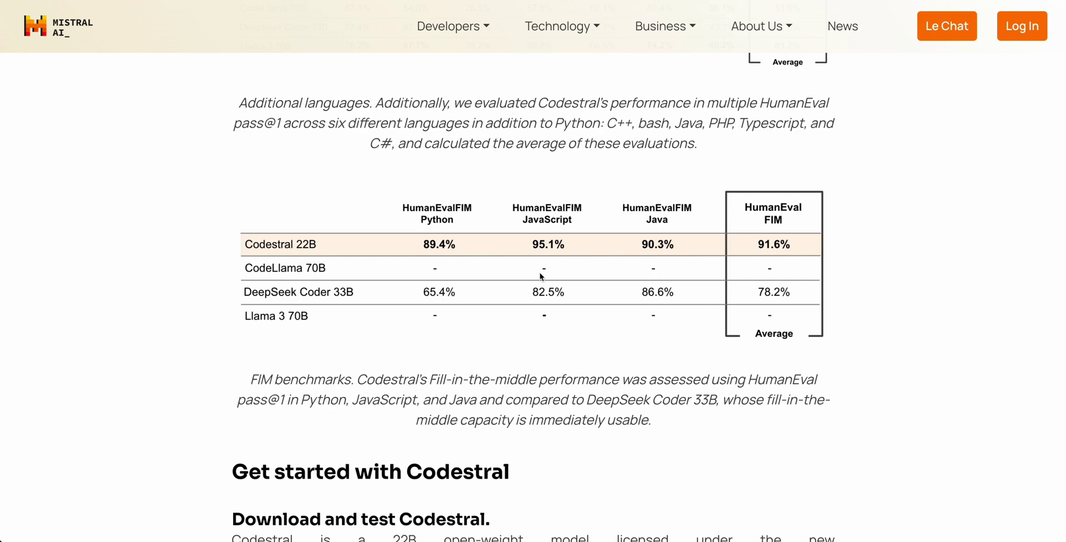
scroll(542, 276, down, 10)
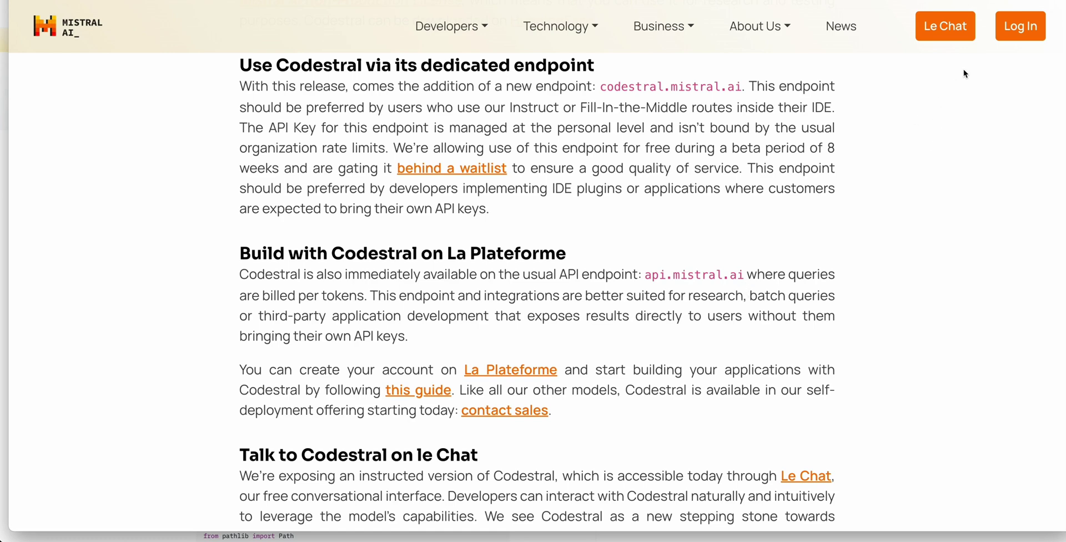
- In Le Chat, paste the JavaScript streaming code and ask Codestral to 'improve the error handling'
click(945, 26)
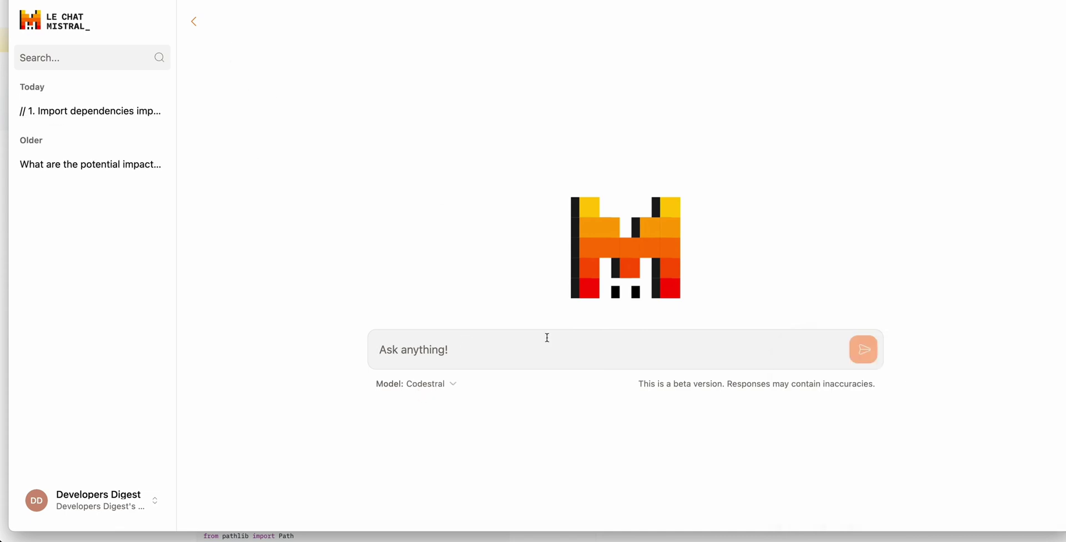
key(super+v)
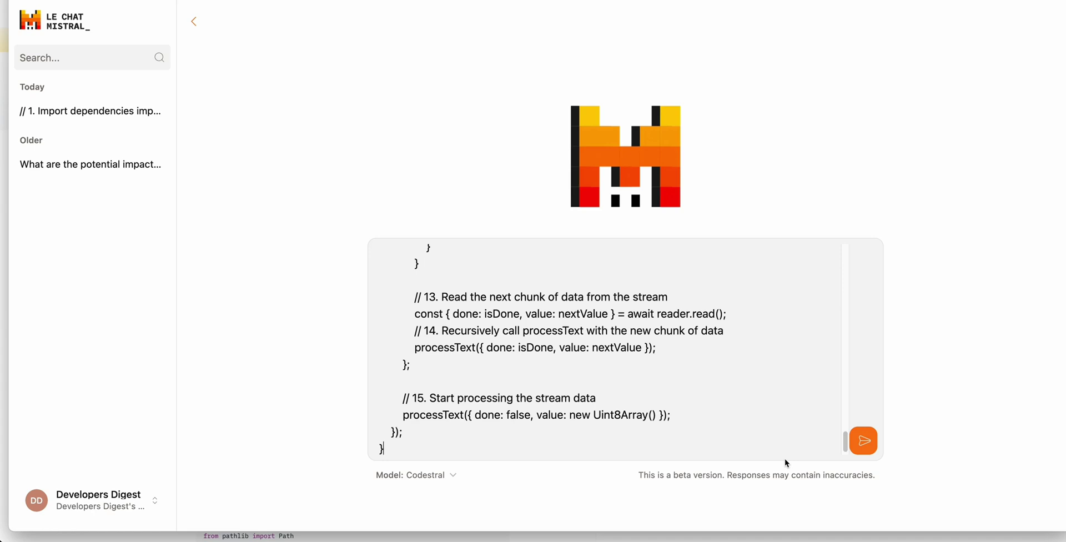
key(shift+Return)
key(shift+Return)
key(shift+Return)
key(shift+Return)
text(im)
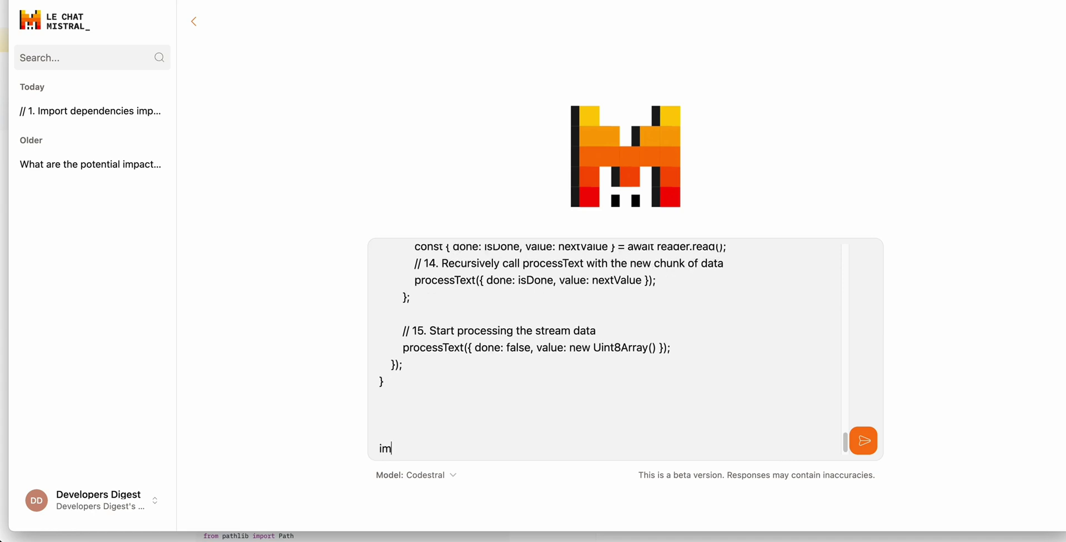
text(prove the error handl)
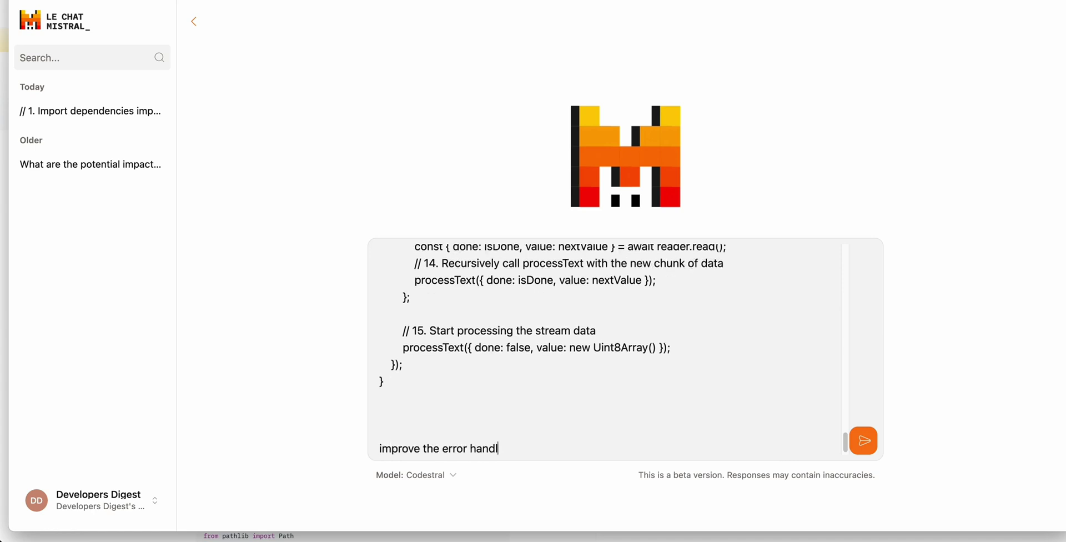
text(ing in th)
key(Return)
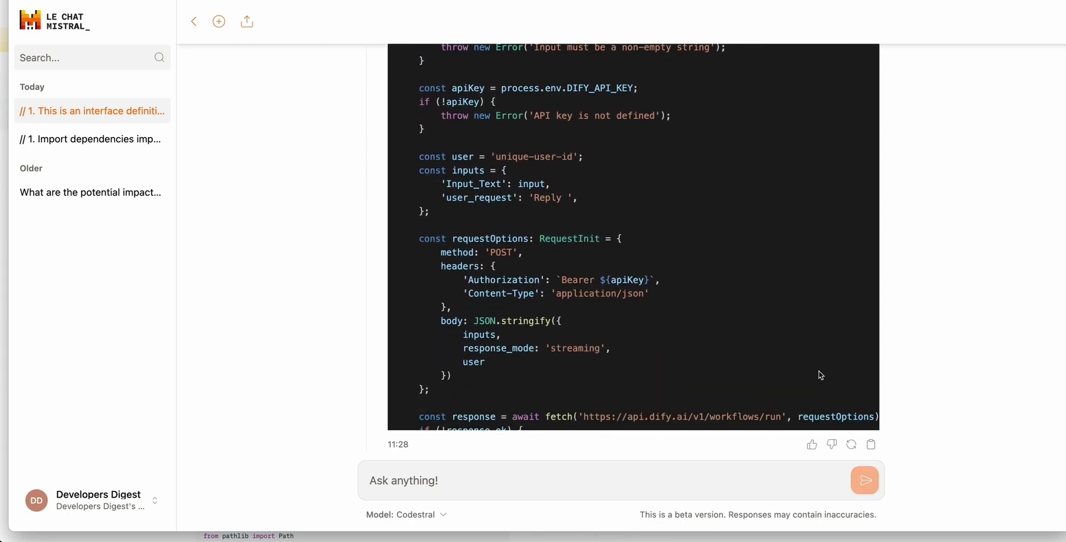
- Read through Codestral's rewritten code and explanation, then return to the announcement
scroll(821, 375, down, 10)
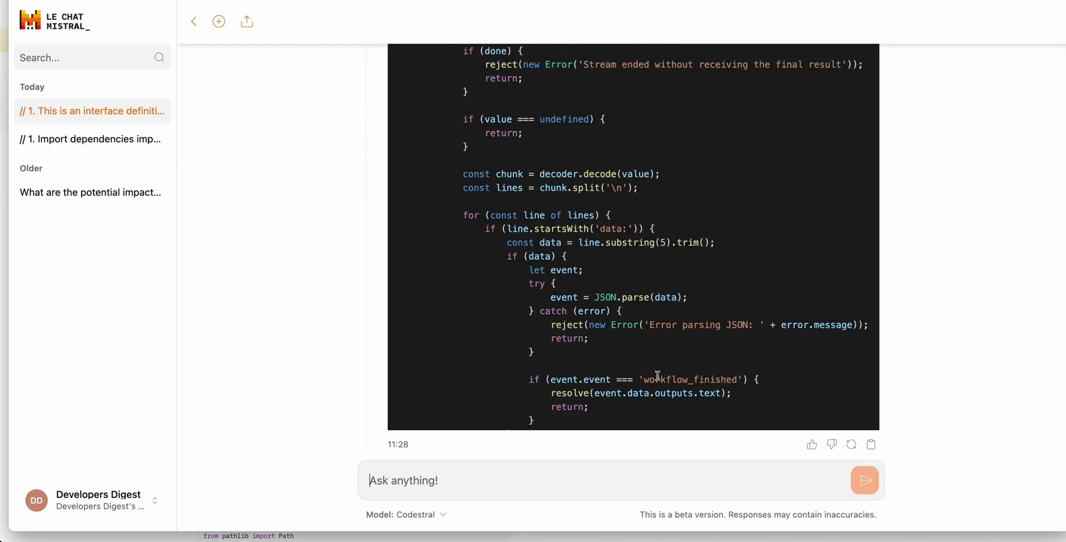
scroll(658, 376, down, 5)
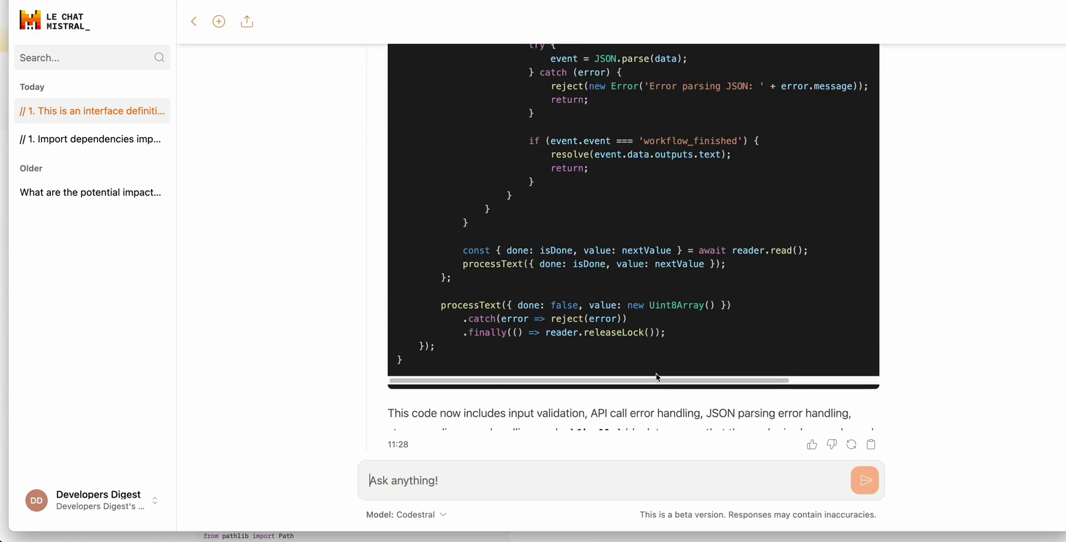
scroll(656, 376, down, 3)
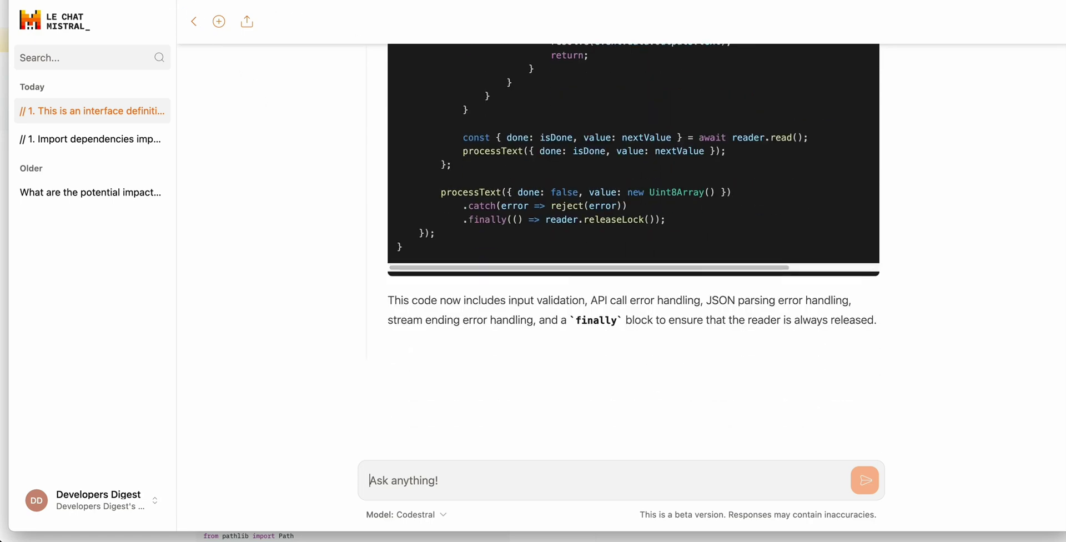
key(ctrl+Tab)
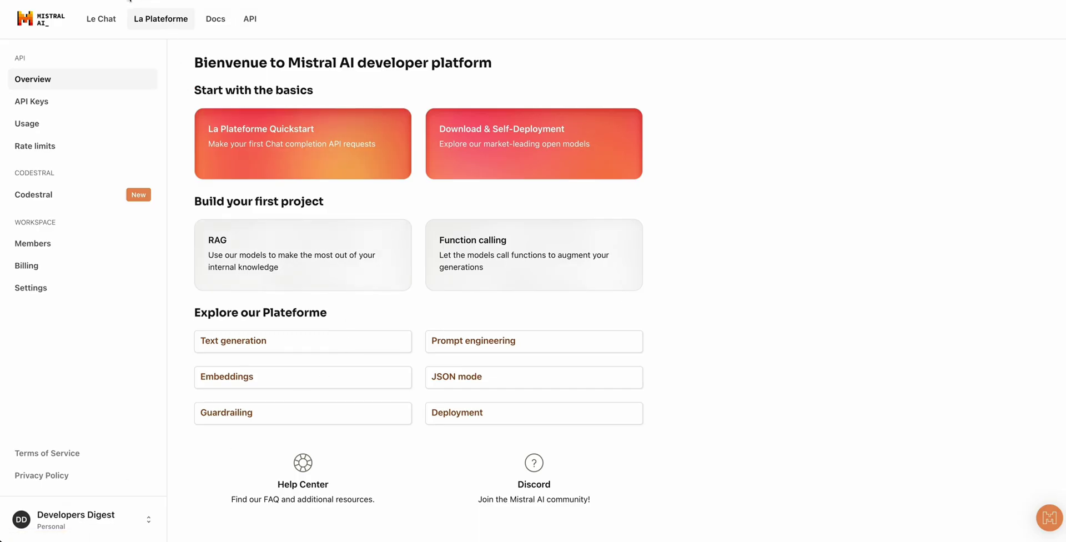
- Open the Codestral page on La Plateforme and select its Completion Endpoint URL
click(83, 196)
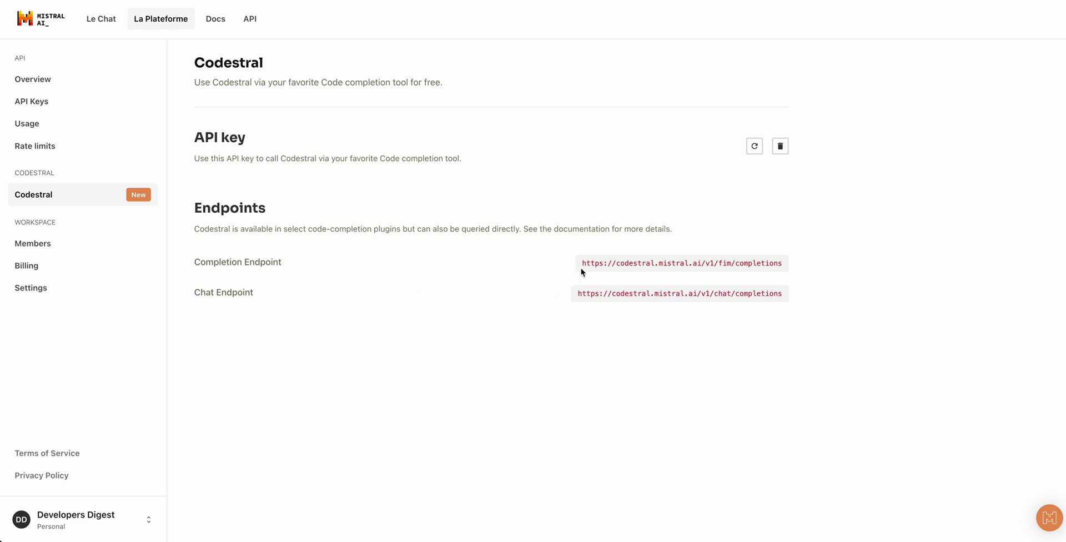
drag(581, 263, 783, 264)
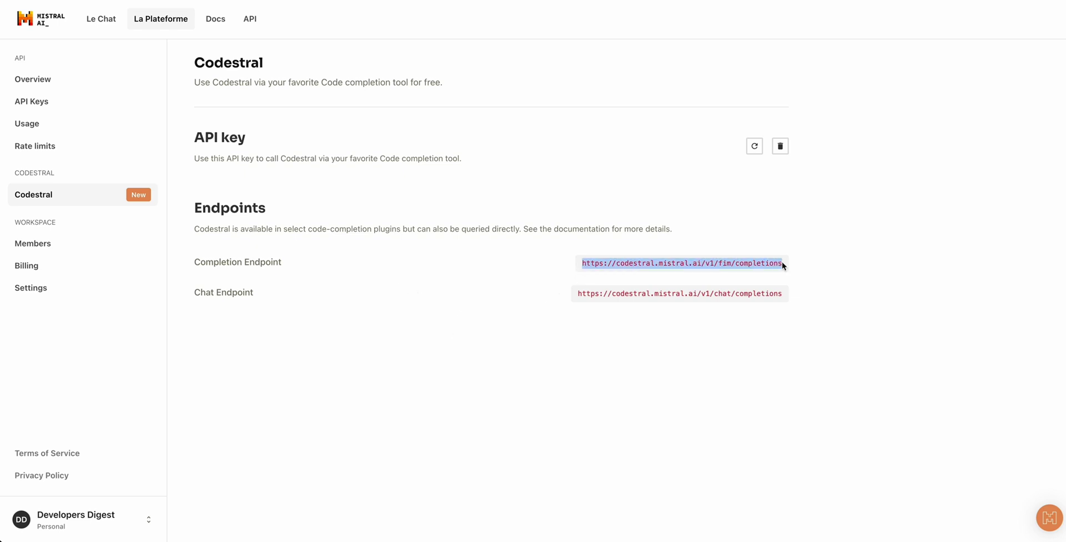
click(754, 313)
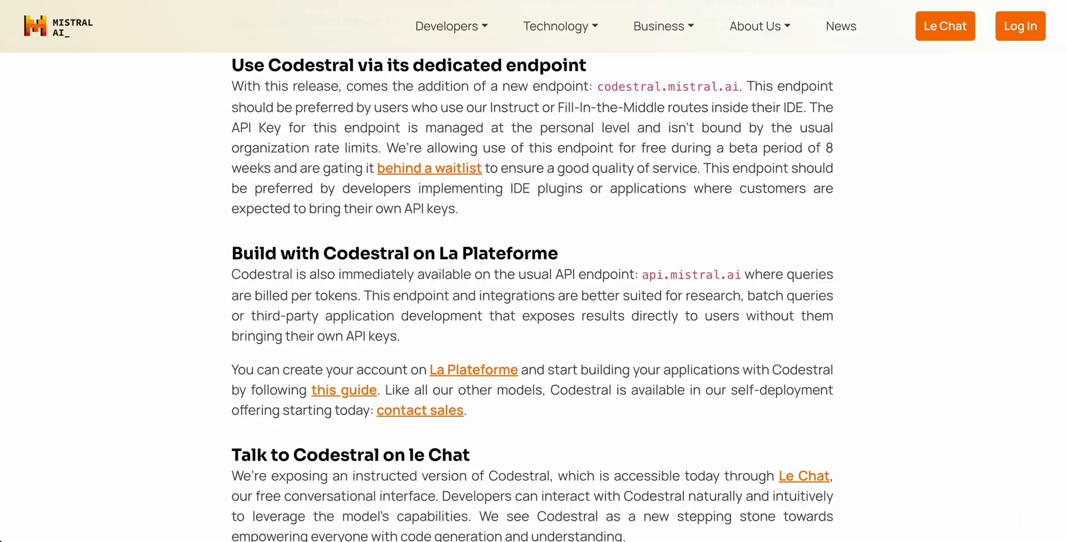
- Scroll to the coding-environments section and highlight the Continue.dev integration name
scroll(541, 419, down, 1)
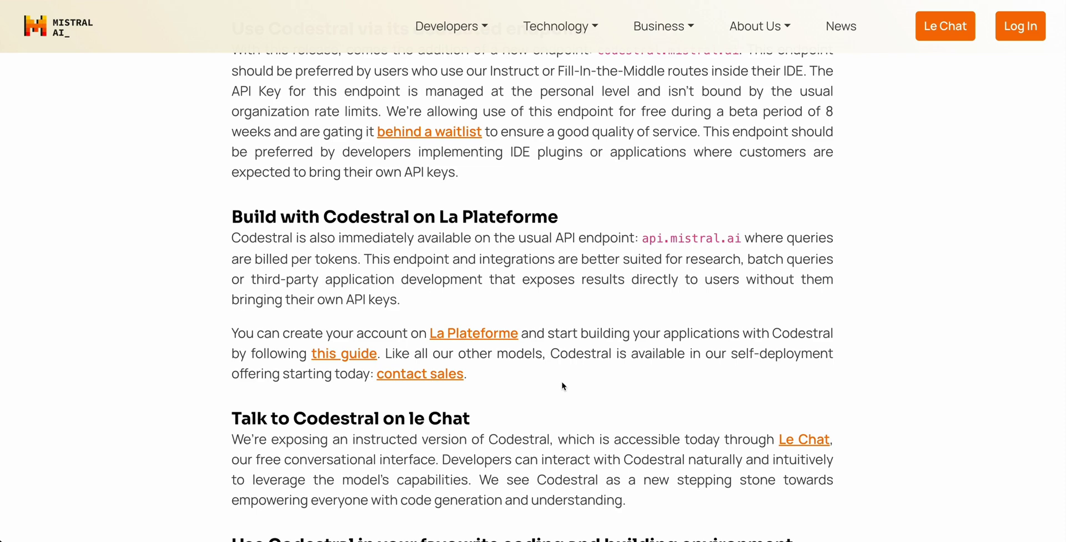
scroll(568, 385, down, 7)
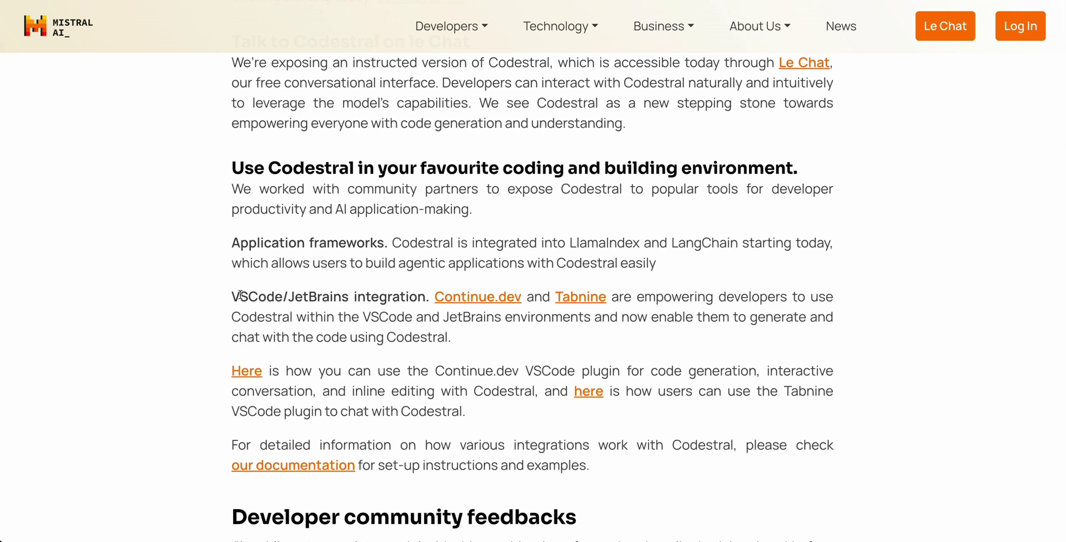
drag(431, 297, 524, 297)
- Open the Code generation docs and highlight the 30 requests/minute, 2000/day and free-until-August notes
click(580, 297)
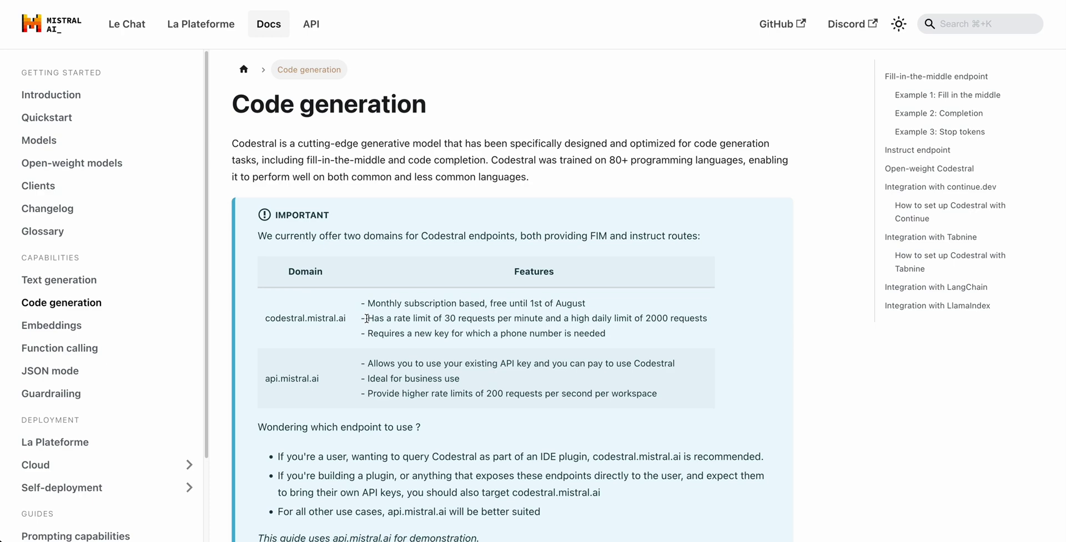
drag(361, 317, 549, 320)
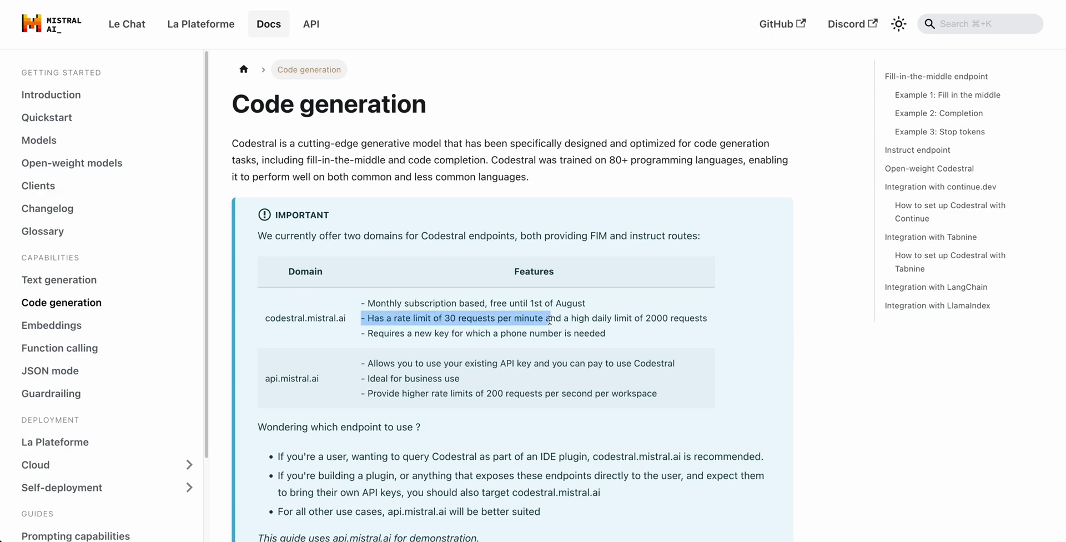
click(569, 350)
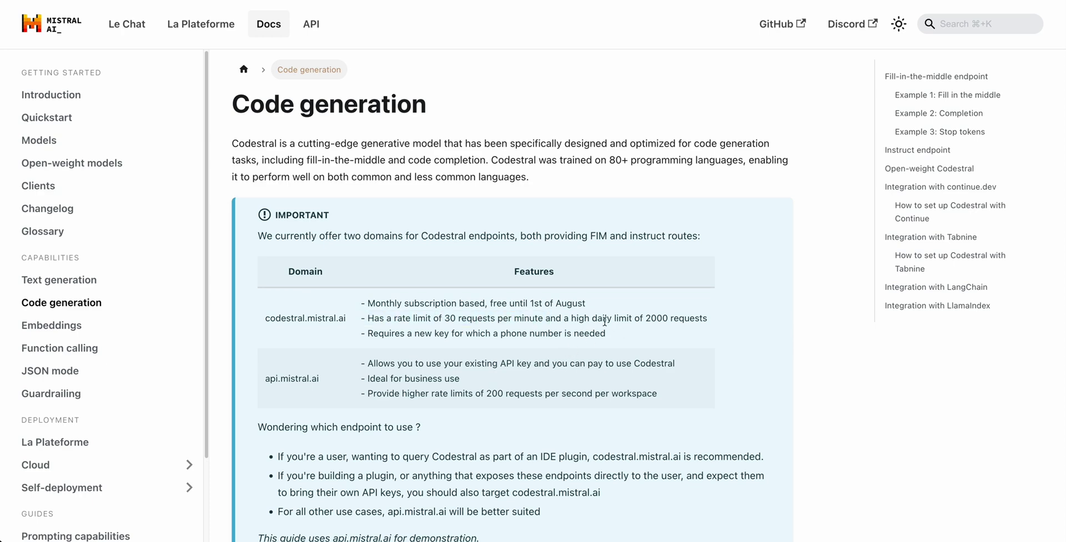
drag(573, 318, 720, 324)
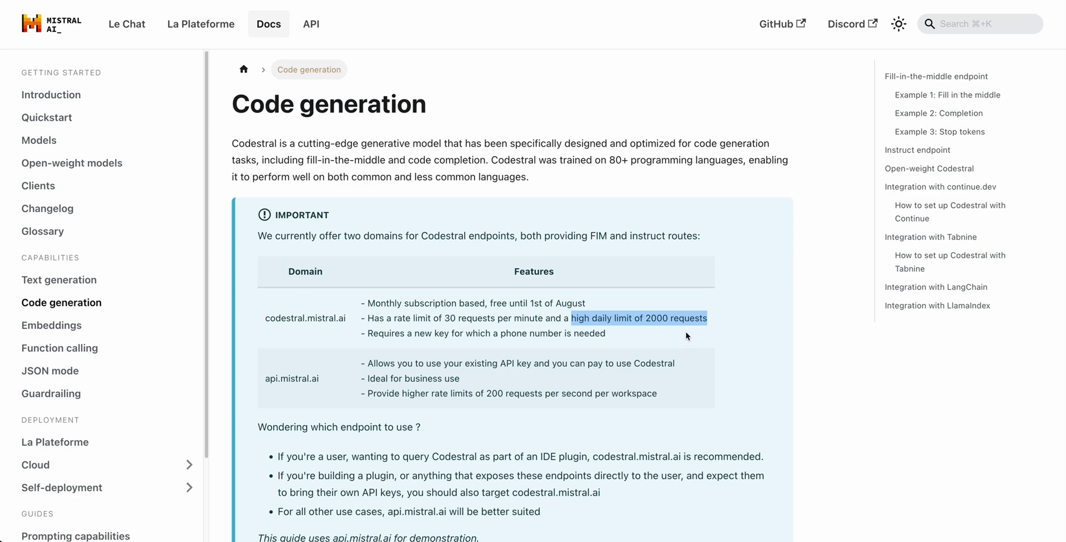
click(479, 312)
drag(472, 304, 607, 311)
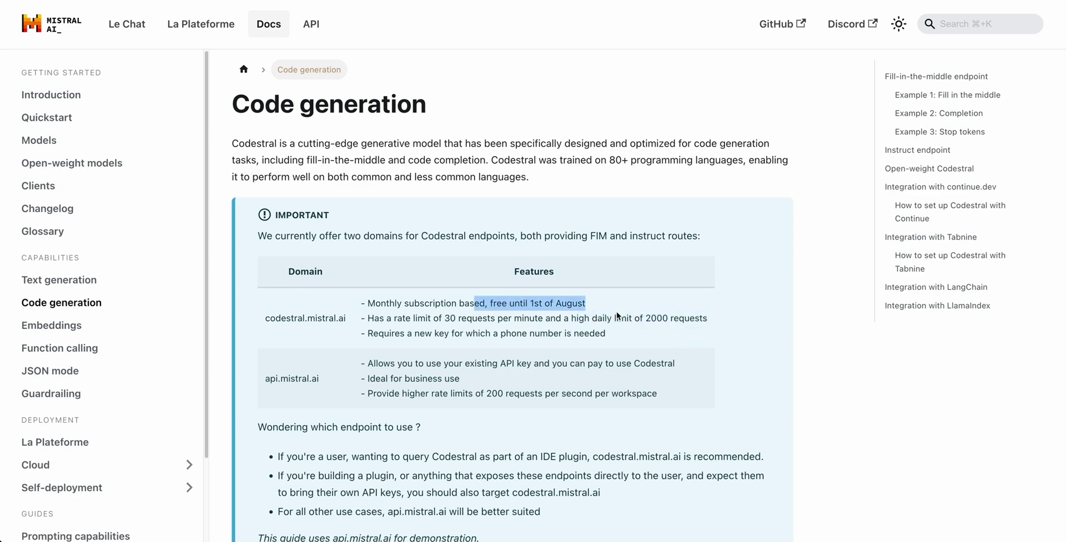
click(618, 316)
scroll(617, 316, down, 15)
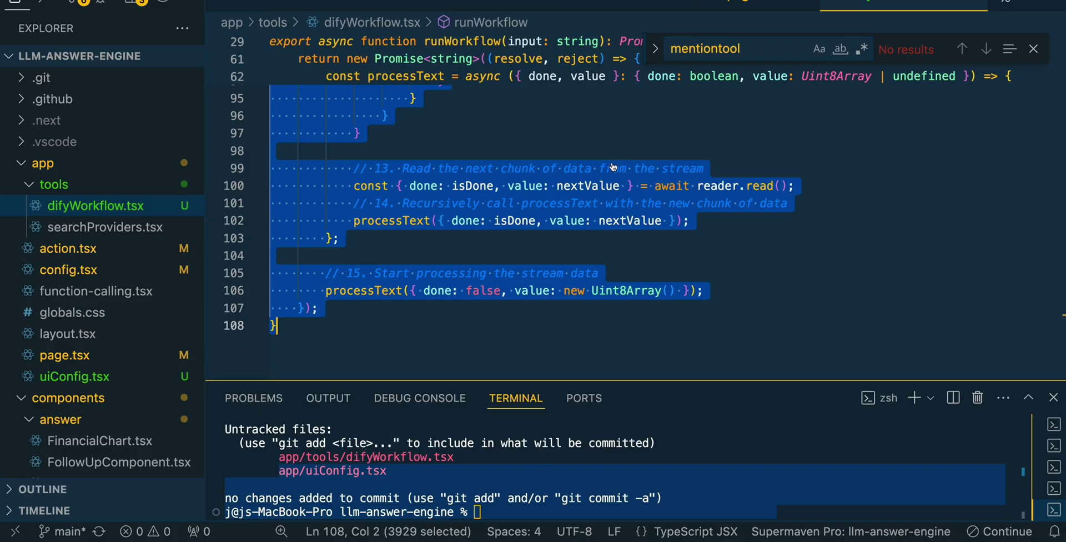
- Restart extensions from the Continue extension page, then re-enable Continue from the status bar
click(500, 245)
key(Down)
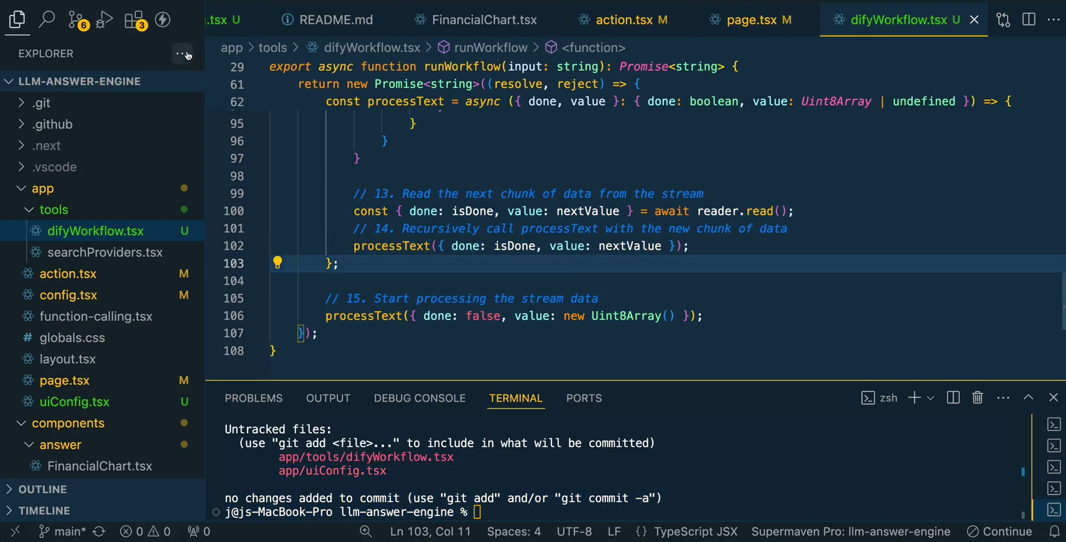
click(162, 20)
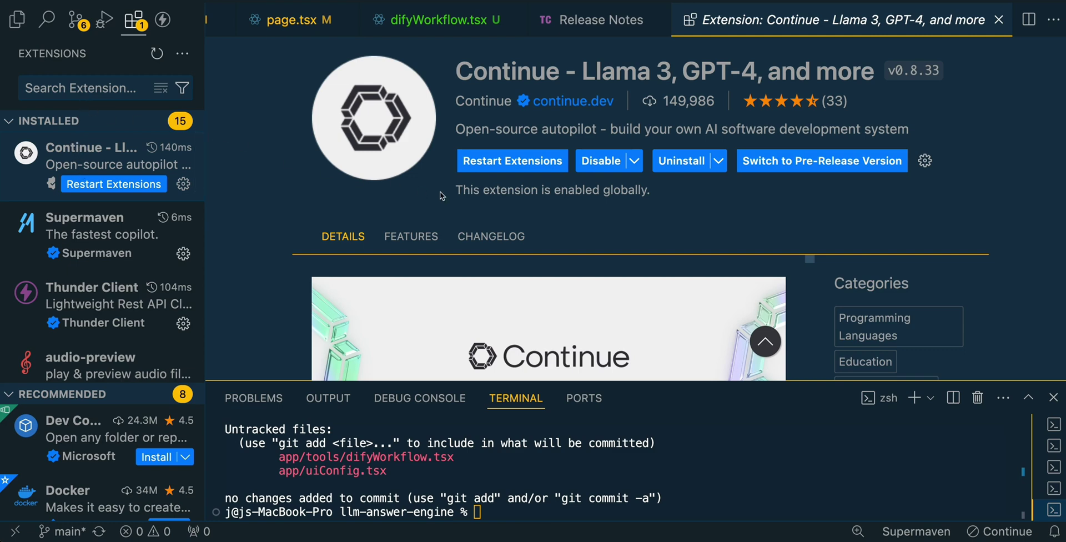
click(504, 169)
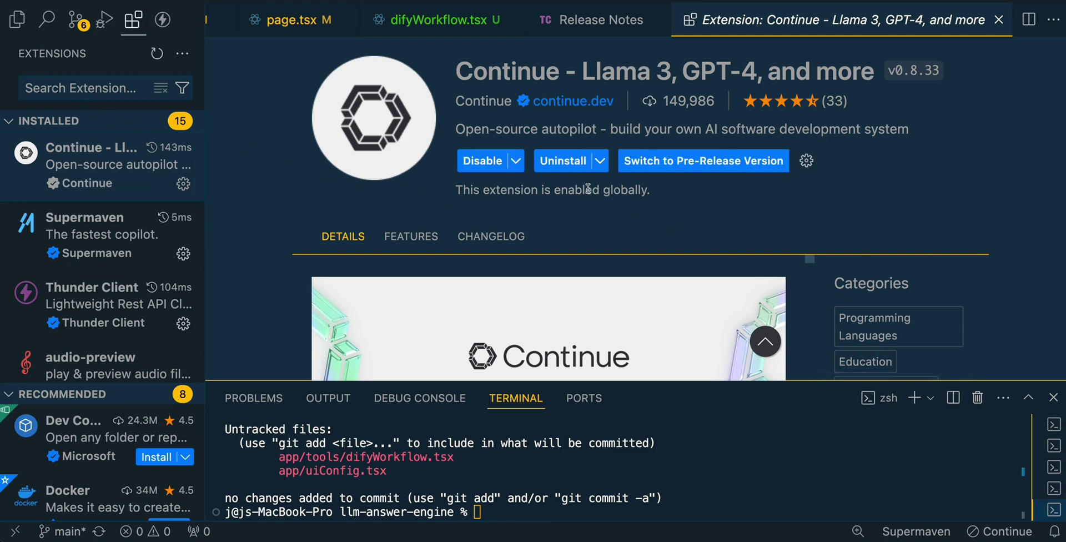
click(985, 532)
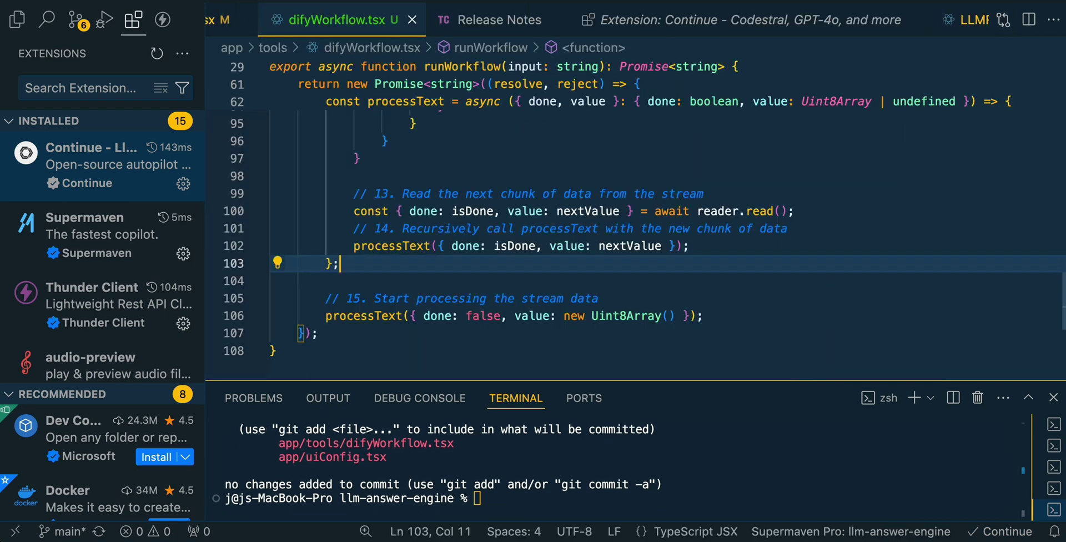
- In the Continue panel, add a new model with Mistral API as the provider and prepare the API key
key(super+l)
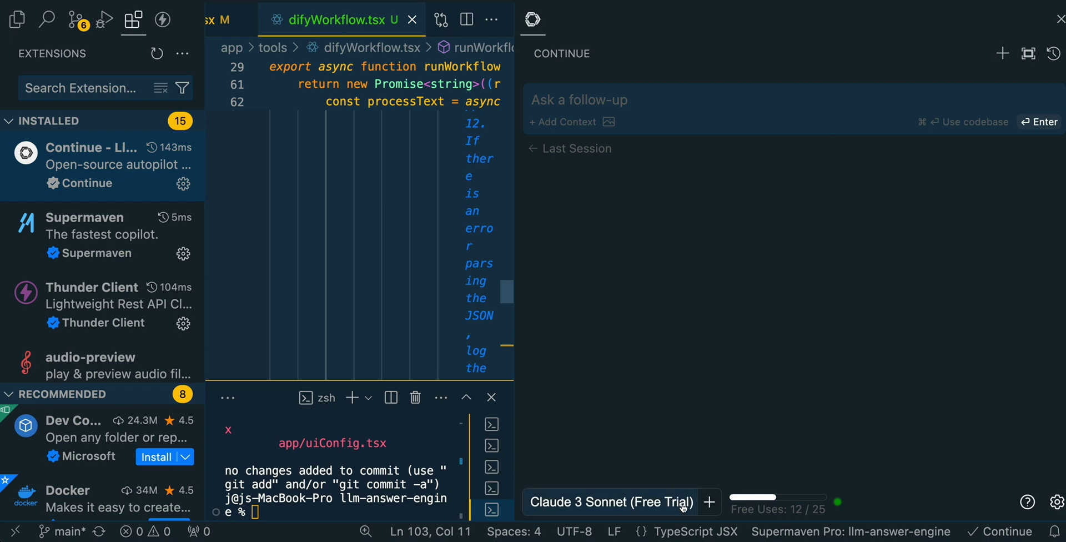
click(707, 507)
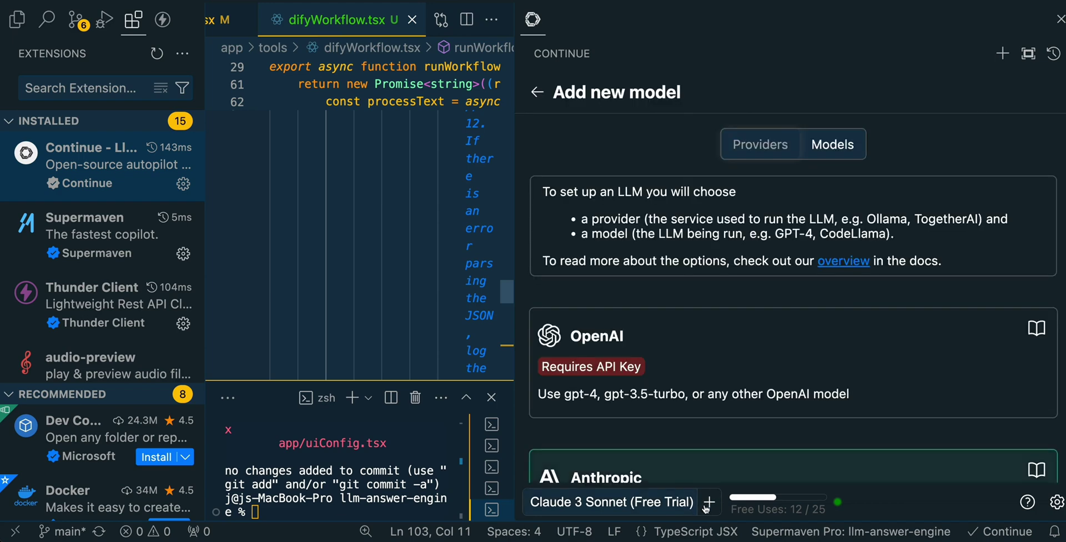
scroll(720, 384, down, 10)
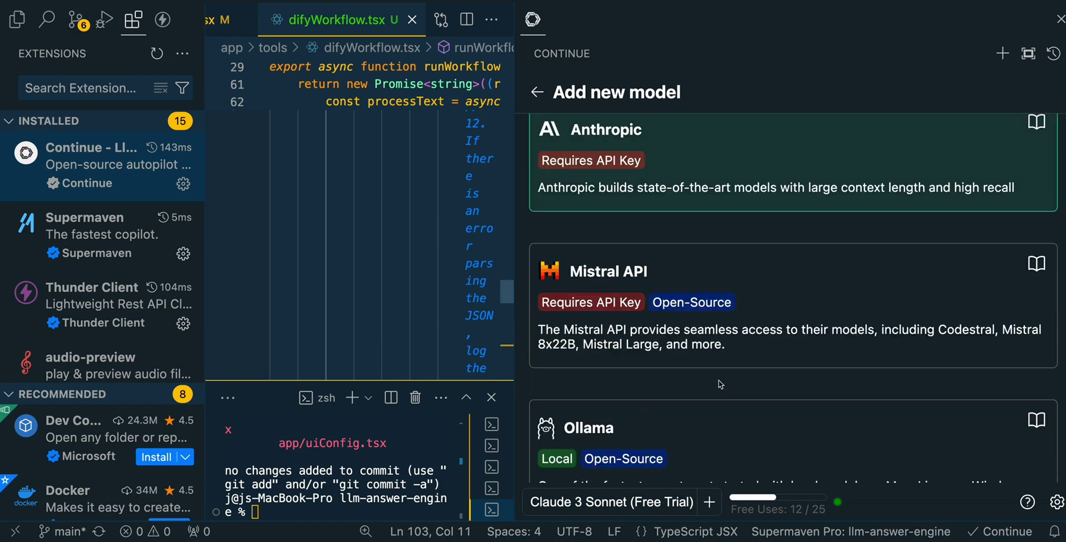
click(733, 322)
click(732, 324)
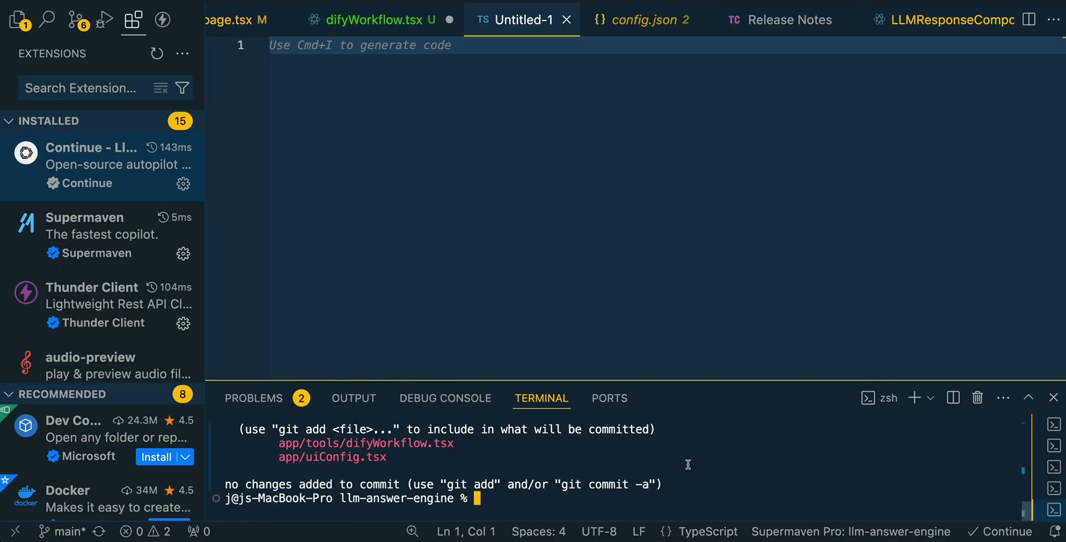
- Prompt Codestral with 'write me a hello world express server' and accept all the generated code
key(super+i)
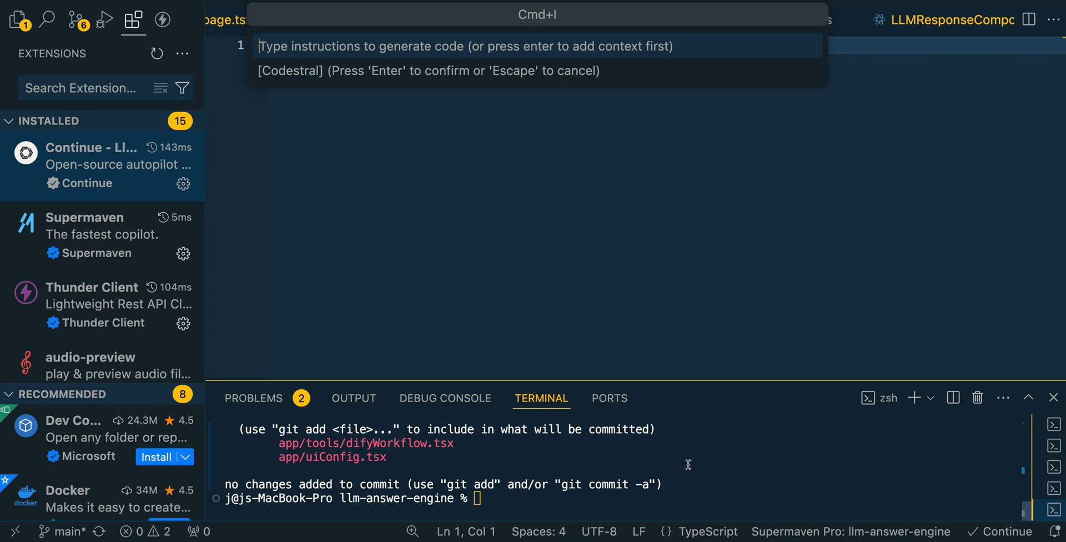
text(write me a )
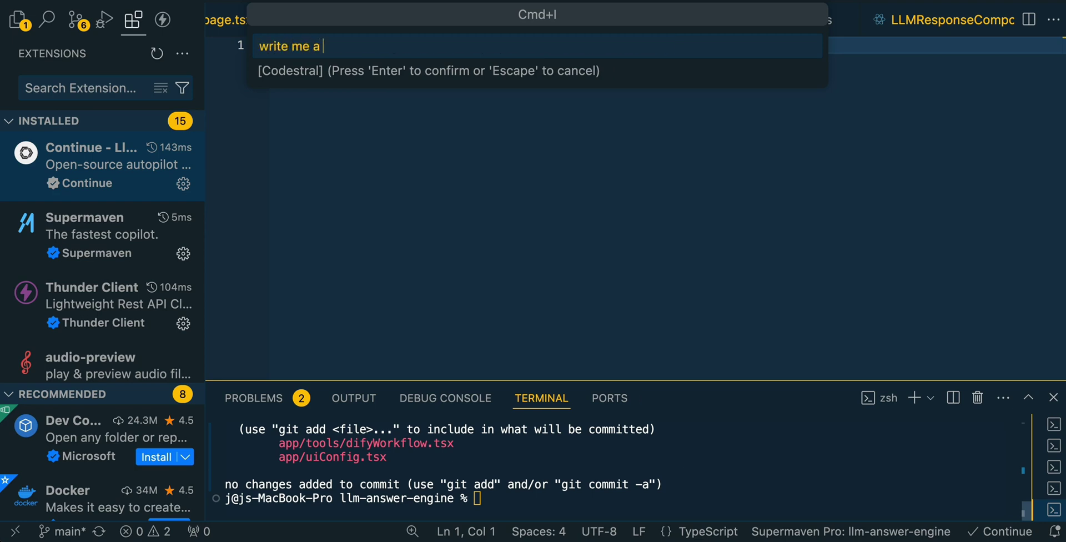
text(hello world express s)
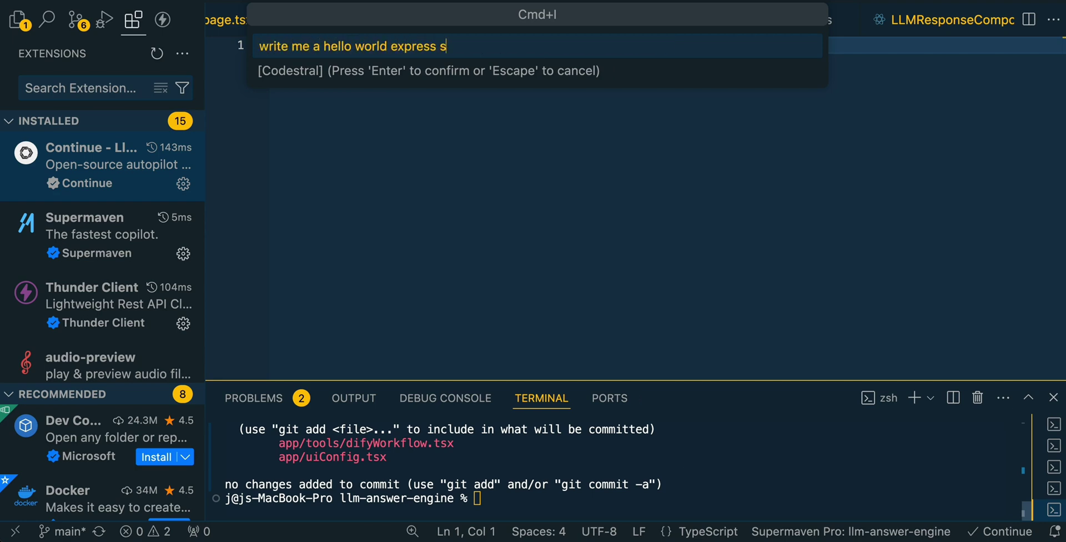
text(erver)
key(Return)
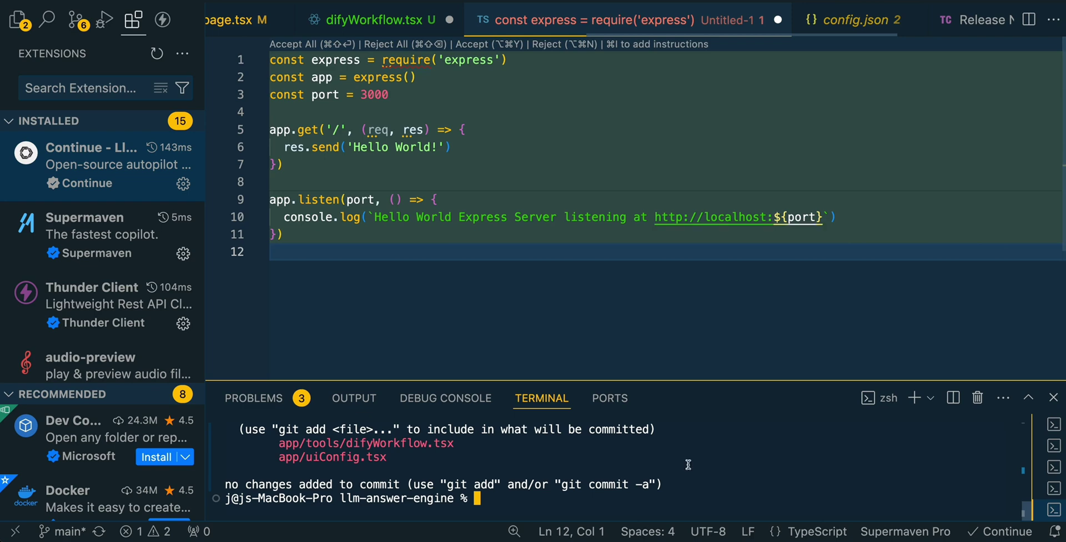
click(496, 244)
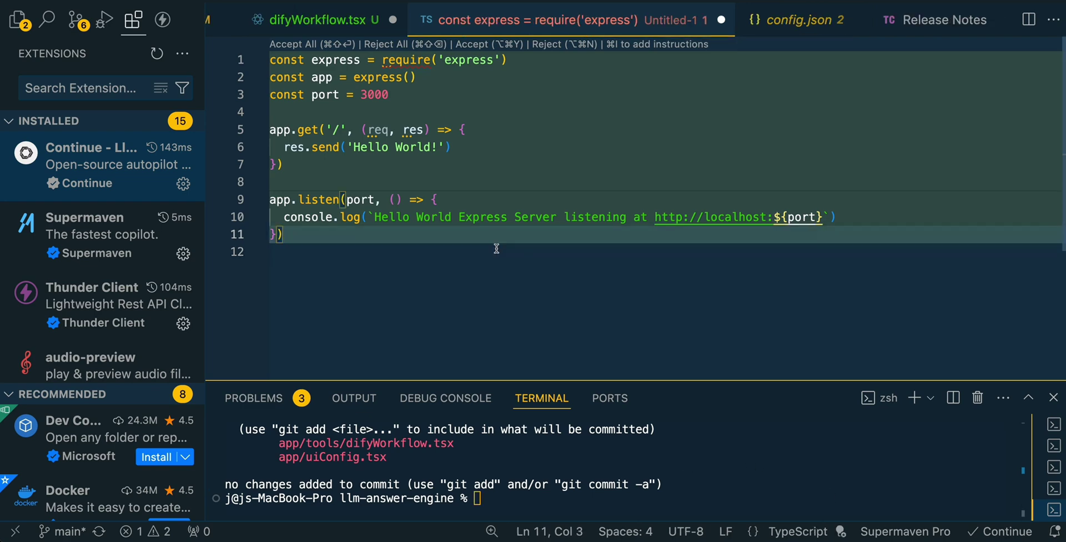
key(alt)
key(super+shift+Return)
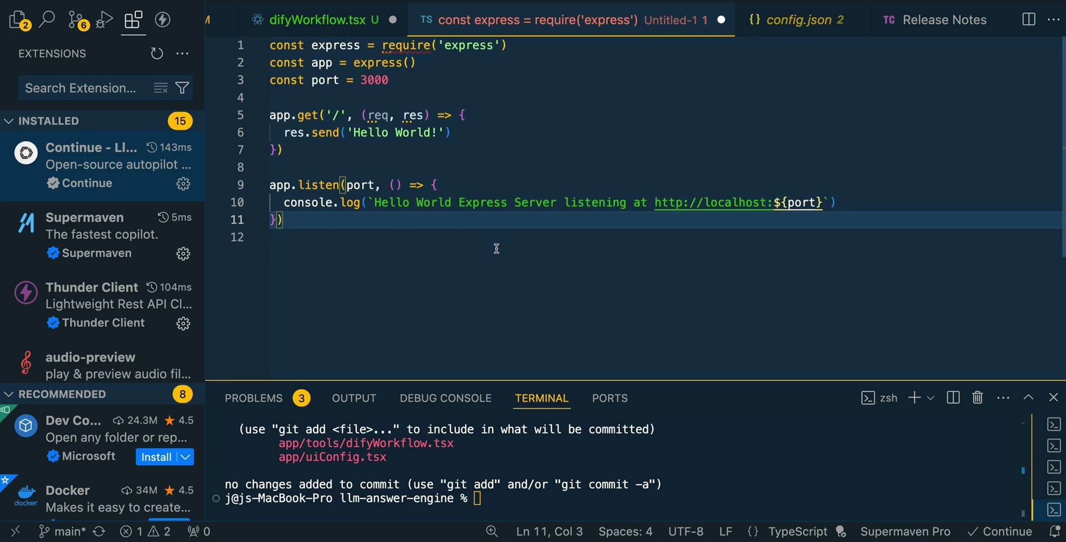
- Select the route on lines 5–7, ask Codestral to 'change this endpoint to hellonext', and accept
click(496, 248)
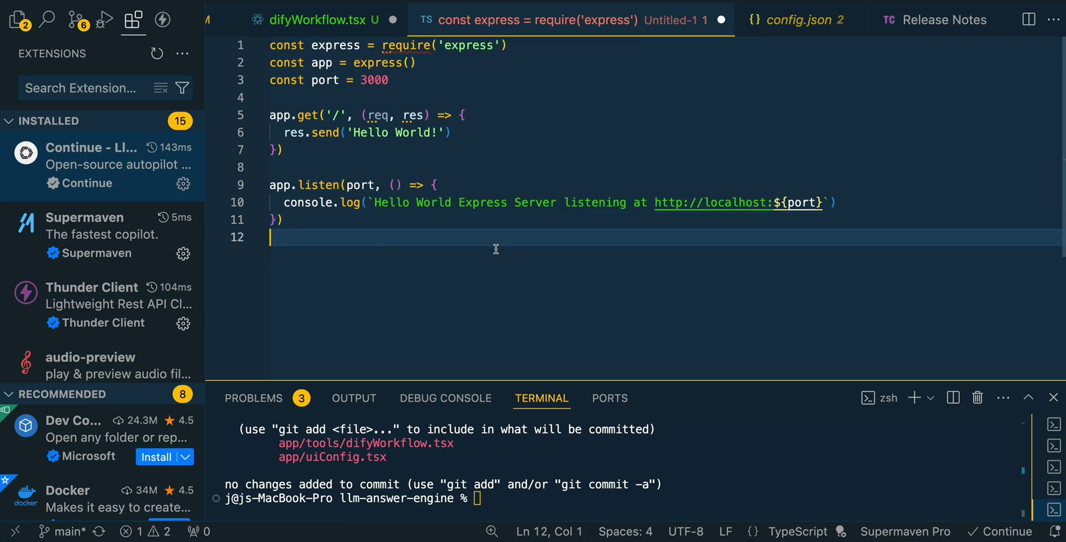
drag(286, 150, 270, 117)
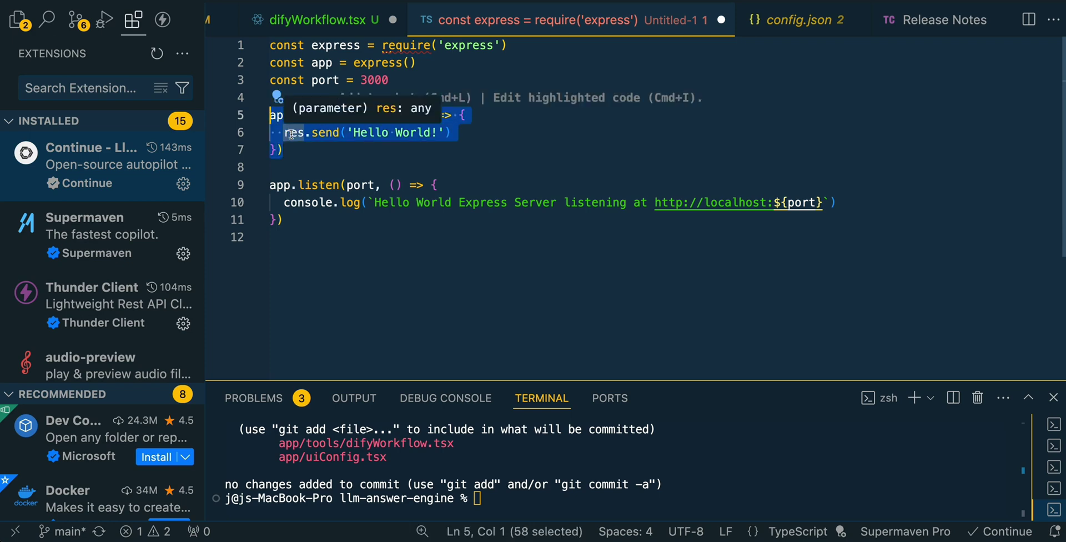
key(super+i)
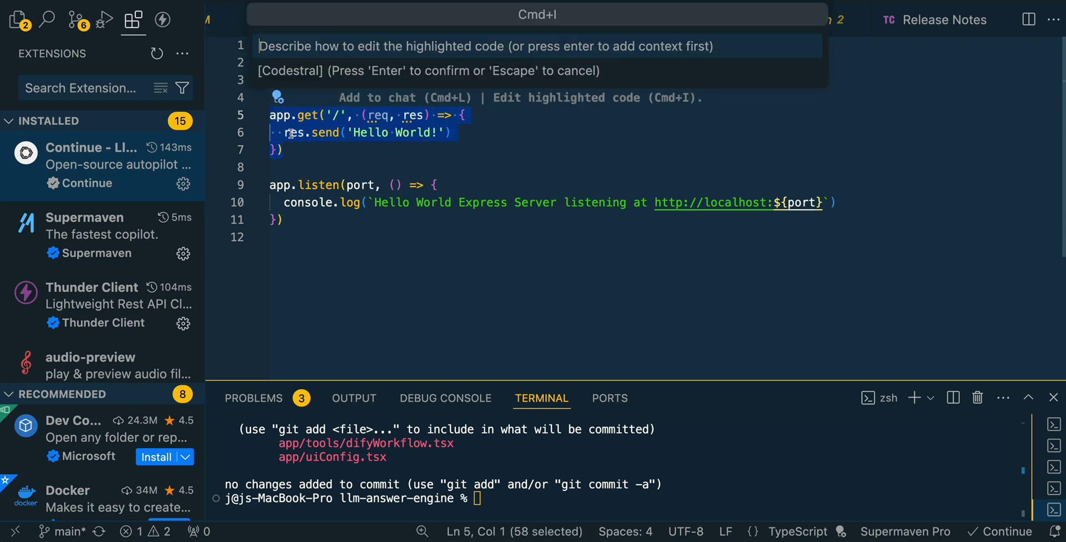
text(change th)
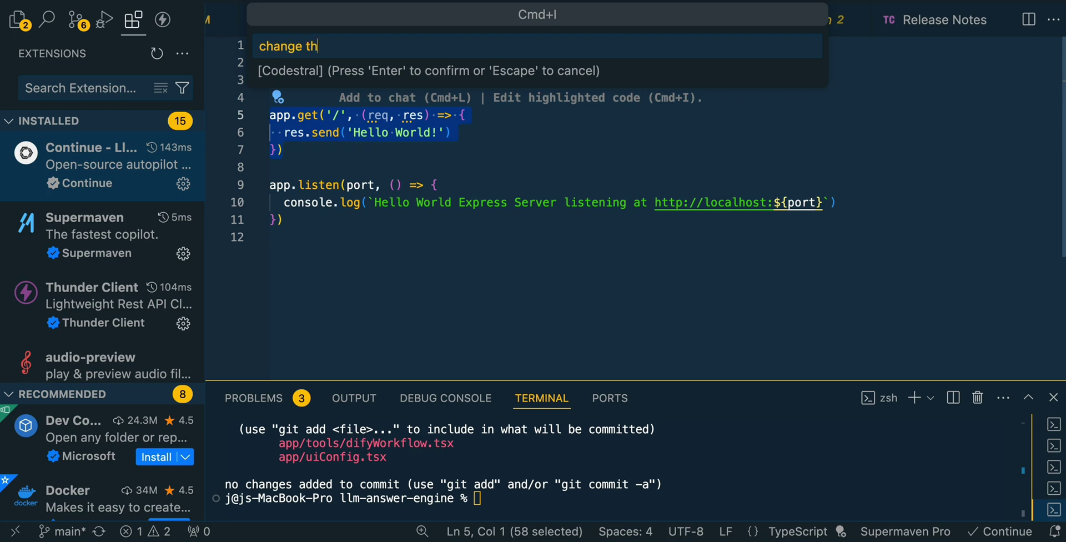
text(is endpoint to hello)
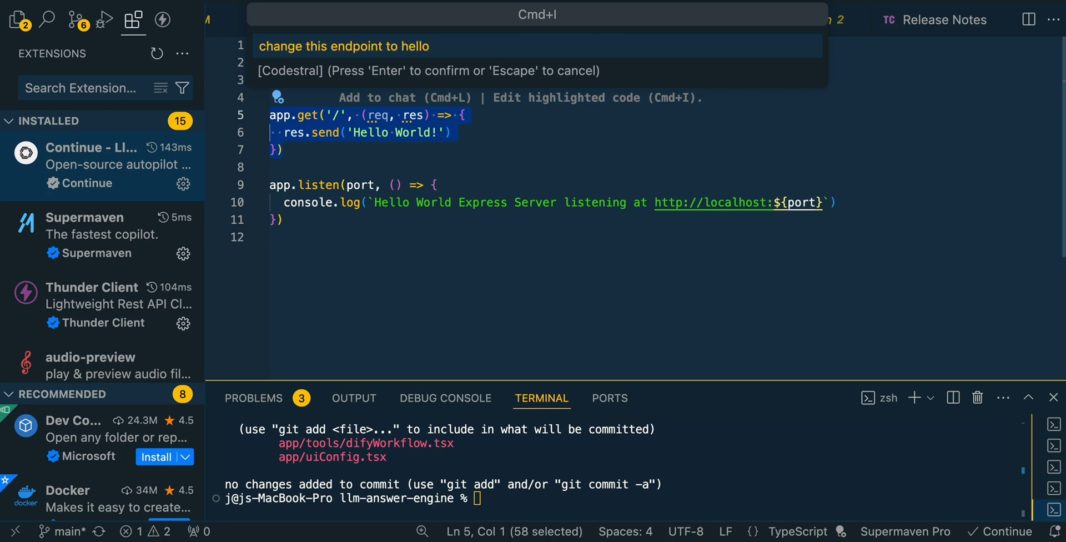
text(next)
key(Return)
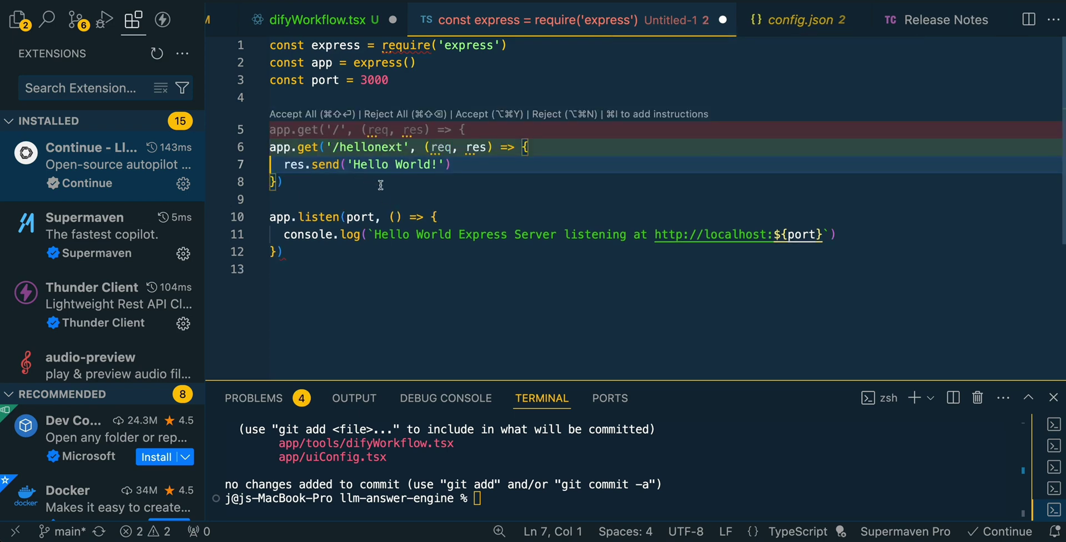
key(super+shift+Return)
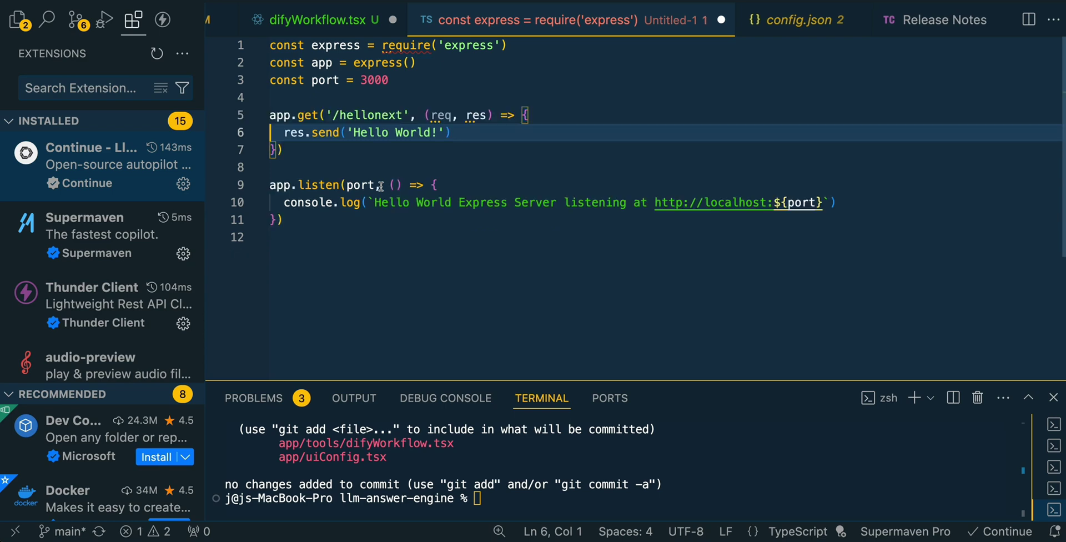
mouse_move(364, 184)
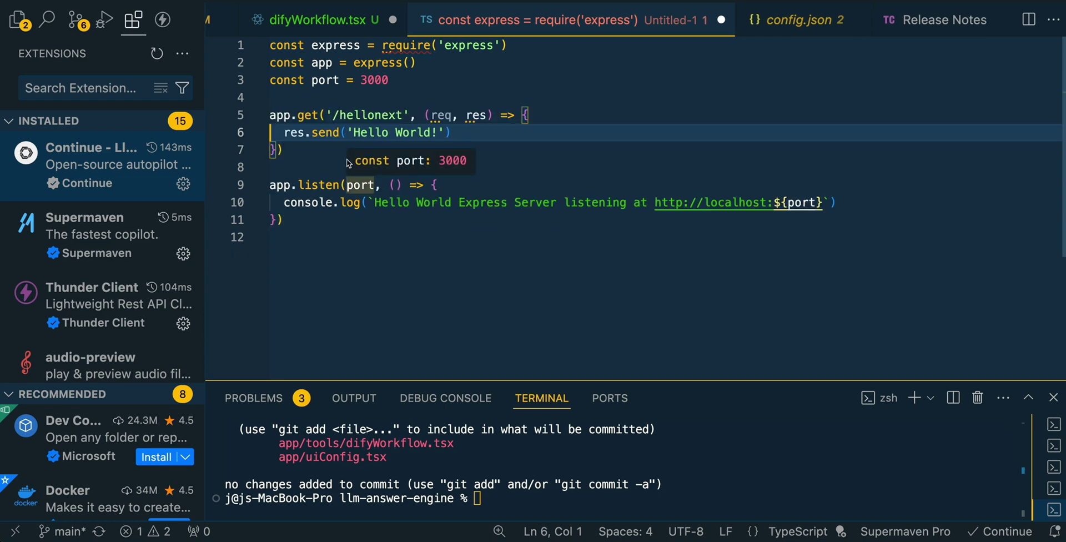
drag(322, 150, 269, 115)
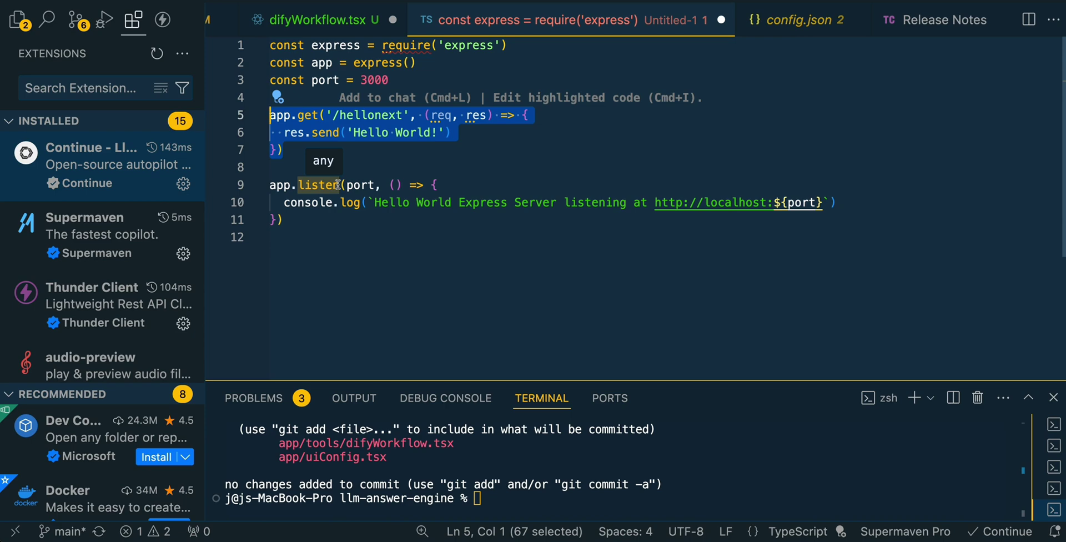
- Send lines 5–7 to Continue chat and ask Codestral 'What is this doing'
key(super+l)
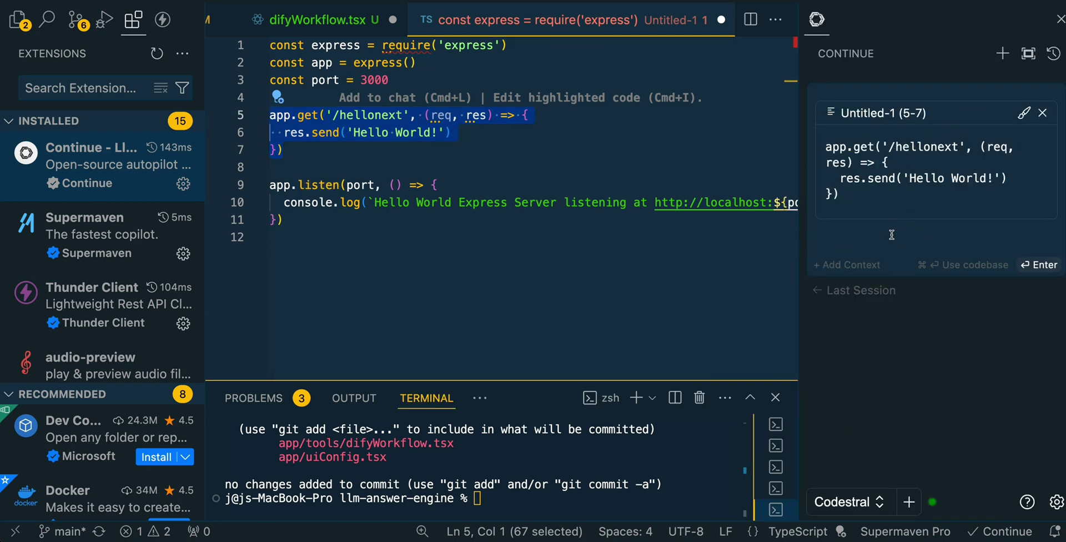
text(What is this doing)
key(Return)
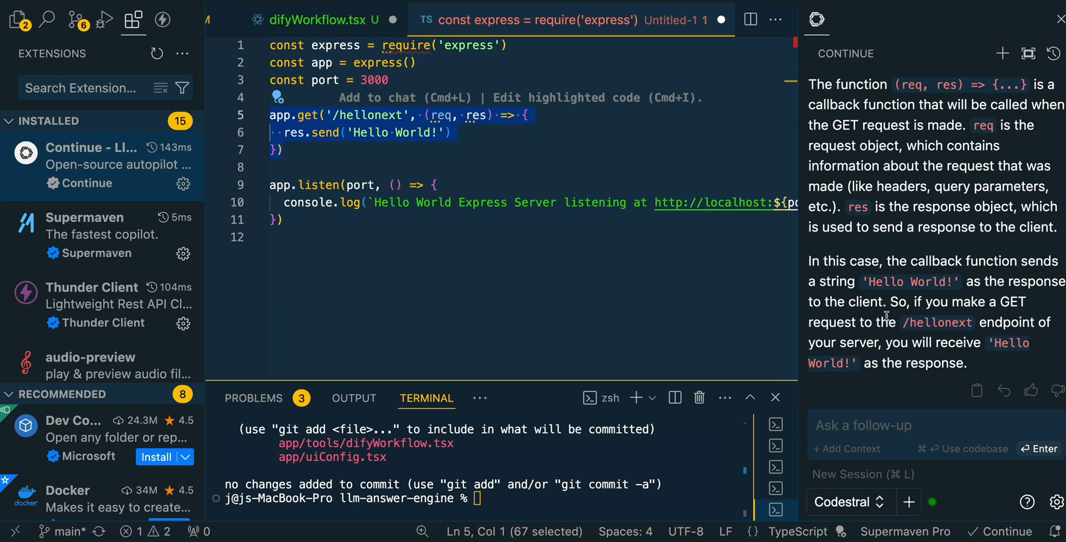
click(875, 512)
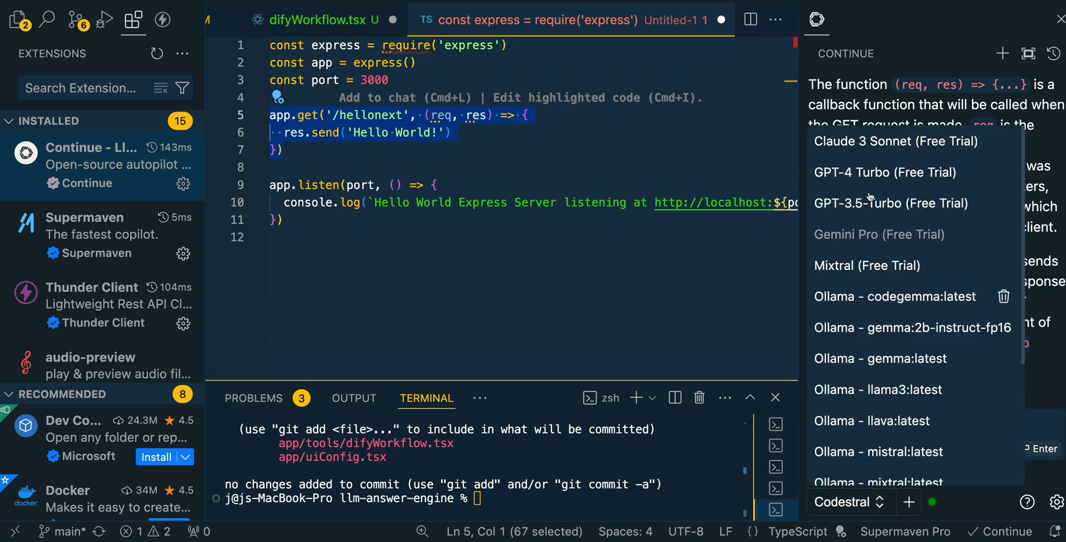